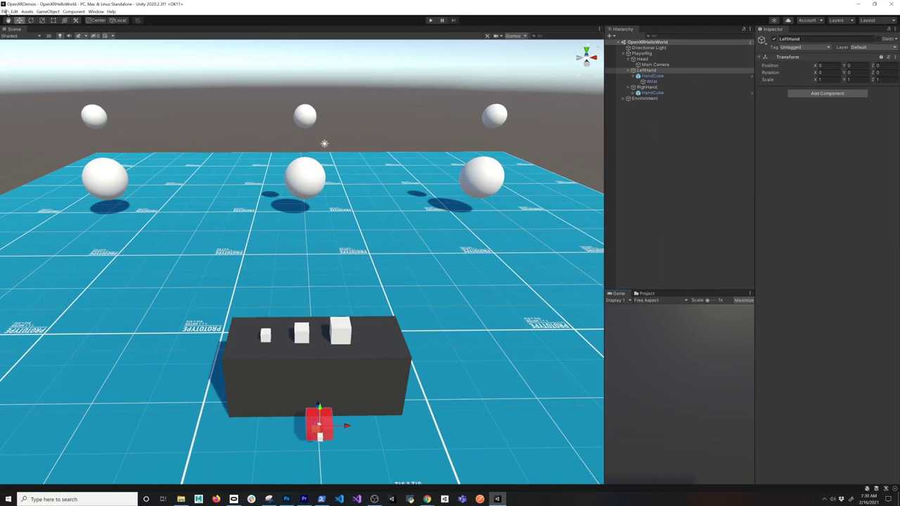
Review the XR Plug-in Management and OpenXR feature settings via Build and Player Settings.
left_click(5, 11)
left_click(23, 90)
left_click_drag(635, 64, 298, 120)
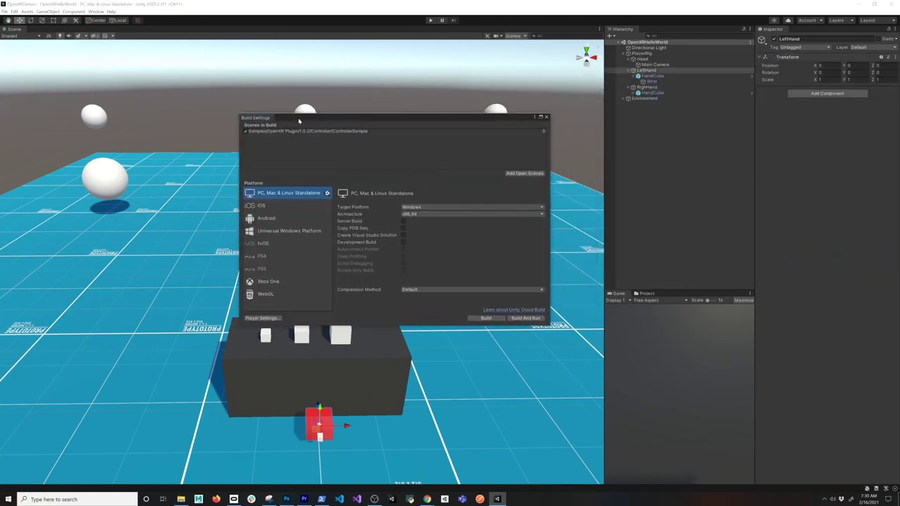
left_click(270, 320)
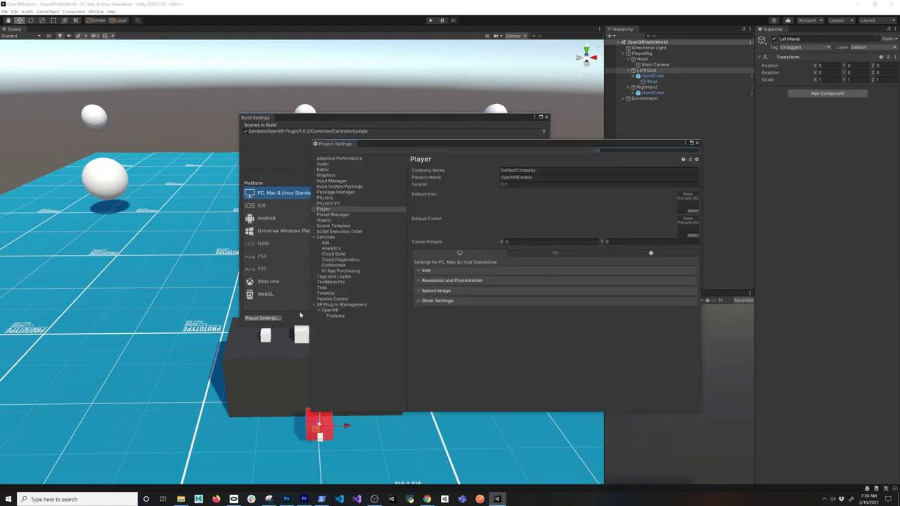
left_click(329, 305)
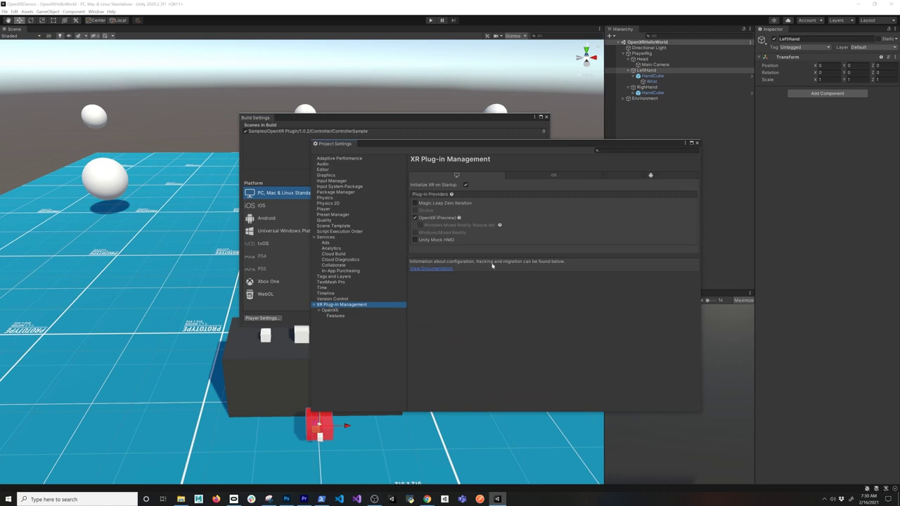
left_click(336, 315)
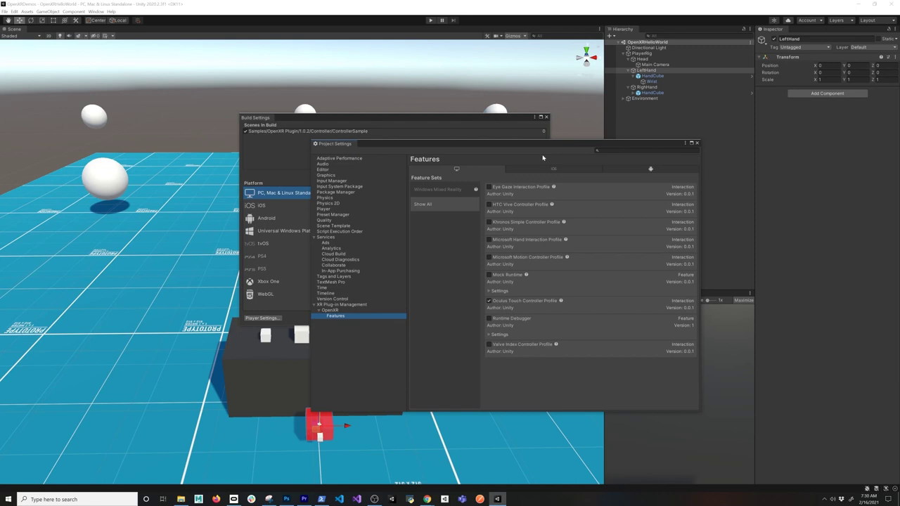
left_click(696, 142)
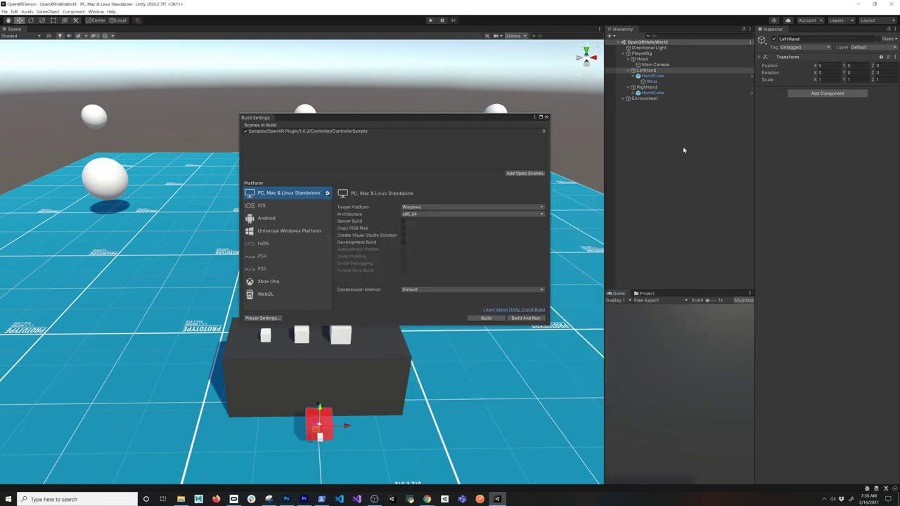
left_click(545, 118)
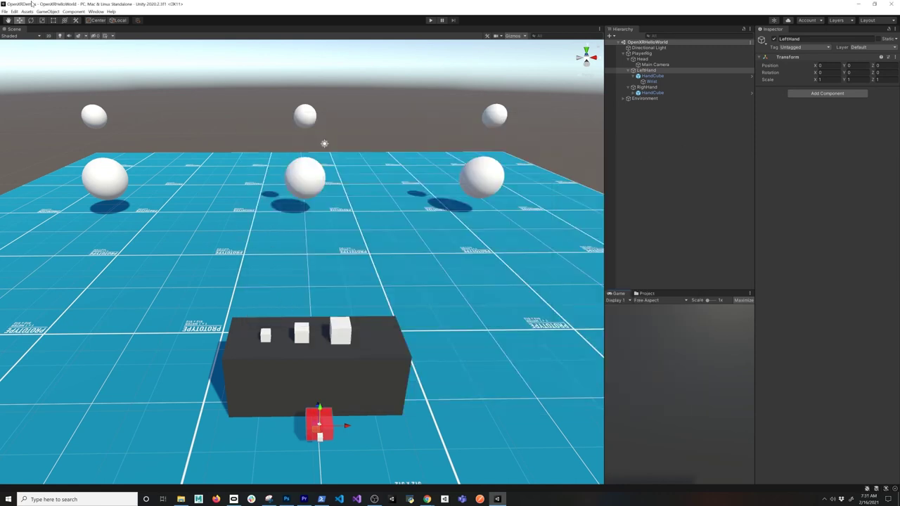
Install the XR Interaction Toolkit 0.10.0-preview.7 package from the Package Manager.
left_click(93, 12)
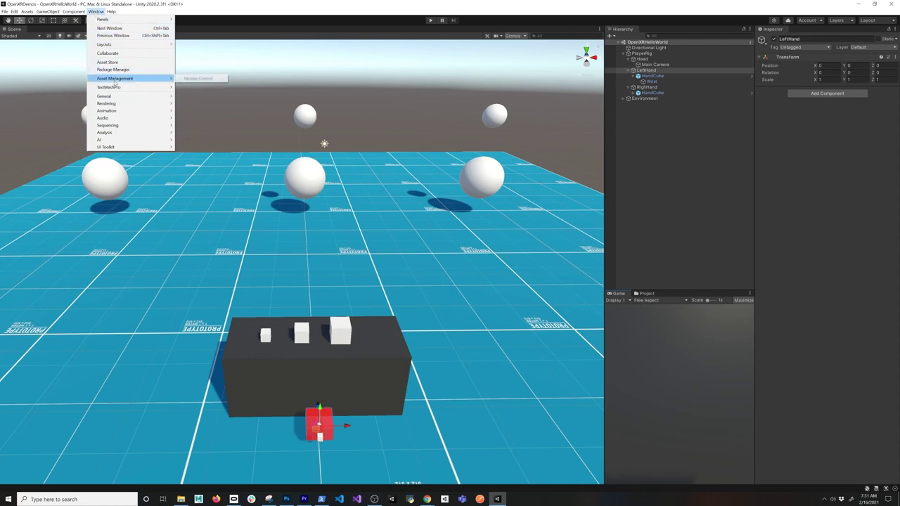
left_click(116, 70)
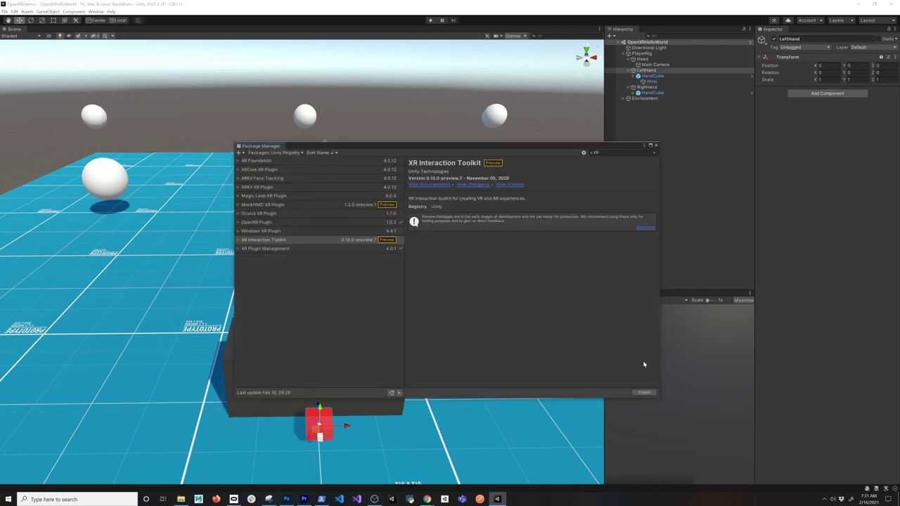
left_click(645, 392)
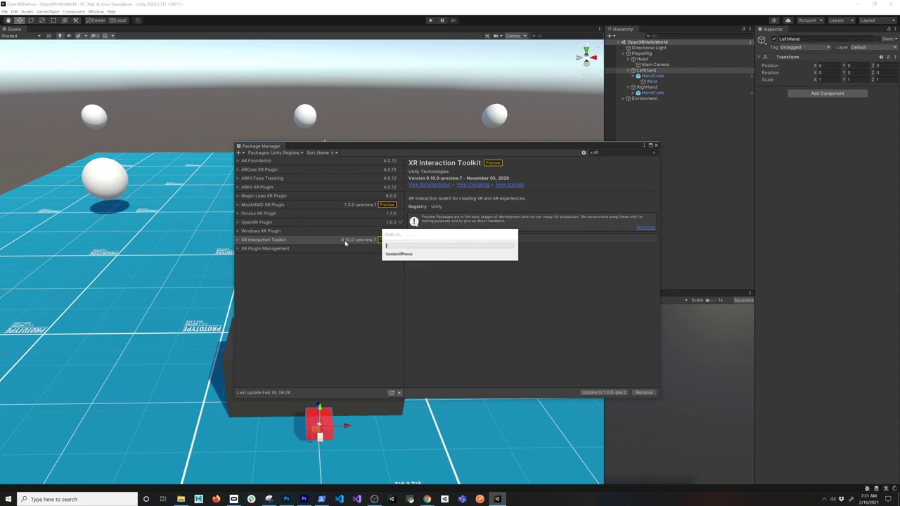
left_click(656, 145)
right_click(665, 128)
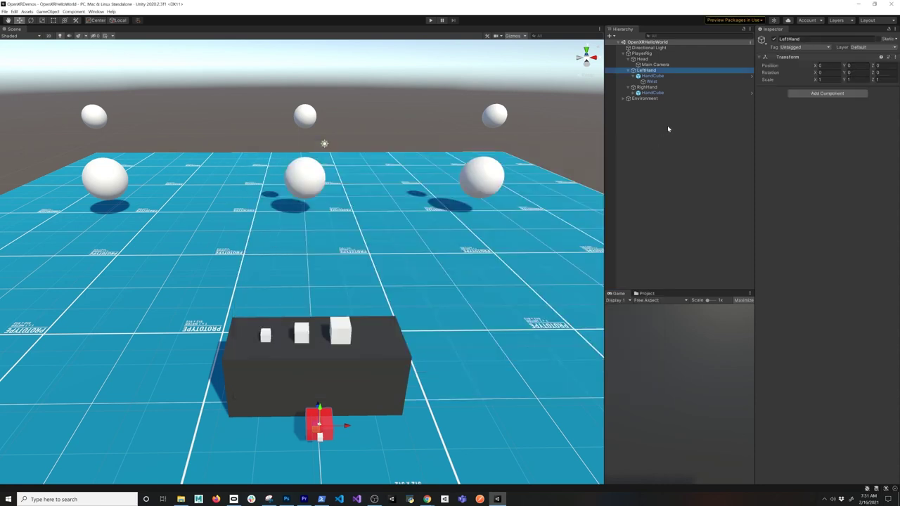
Add an XR Interaction Manager object to the scene hierarchy.
mouse_move(688, 255)
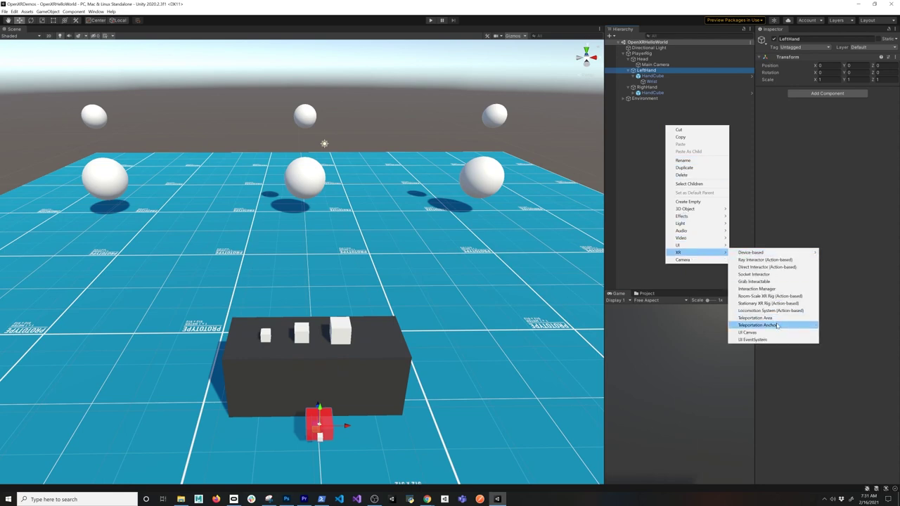
left_click(756, 288)
left_click(676, 106)
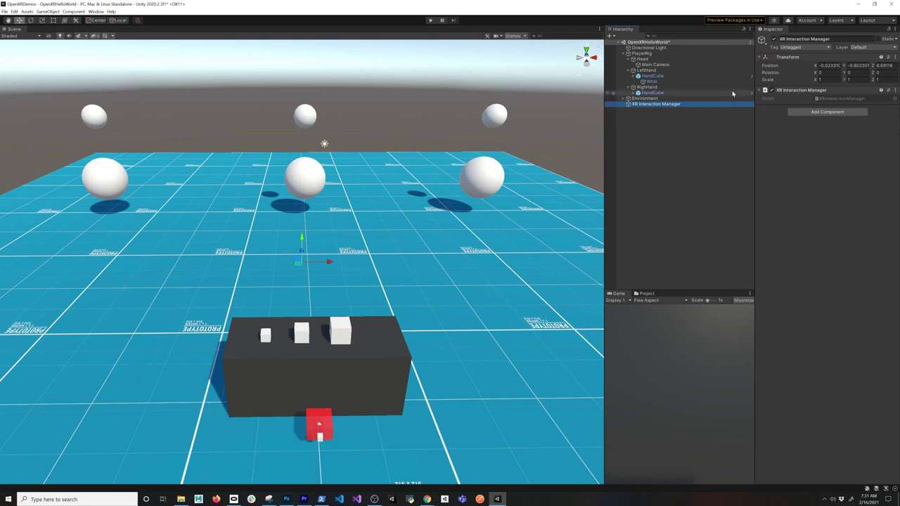
Select LeftHand and frame it in the Scene view.
left_click(653, 71)
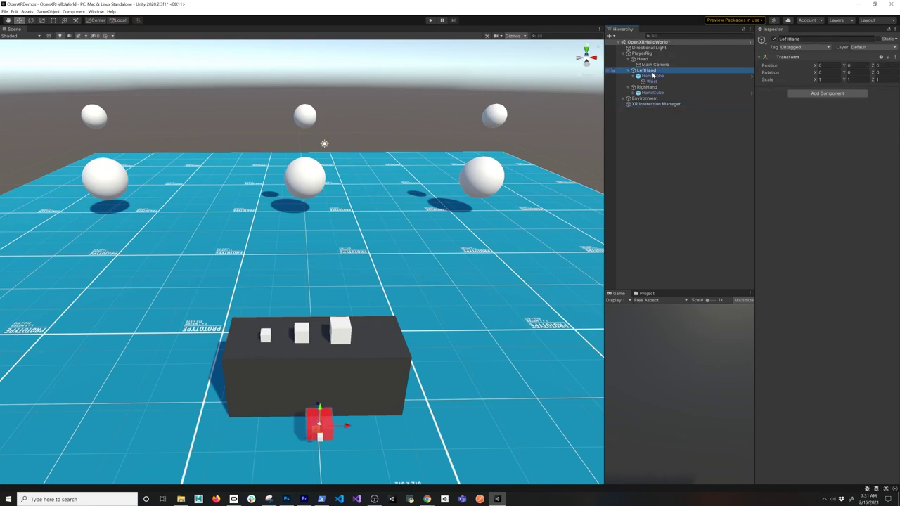
key("f")
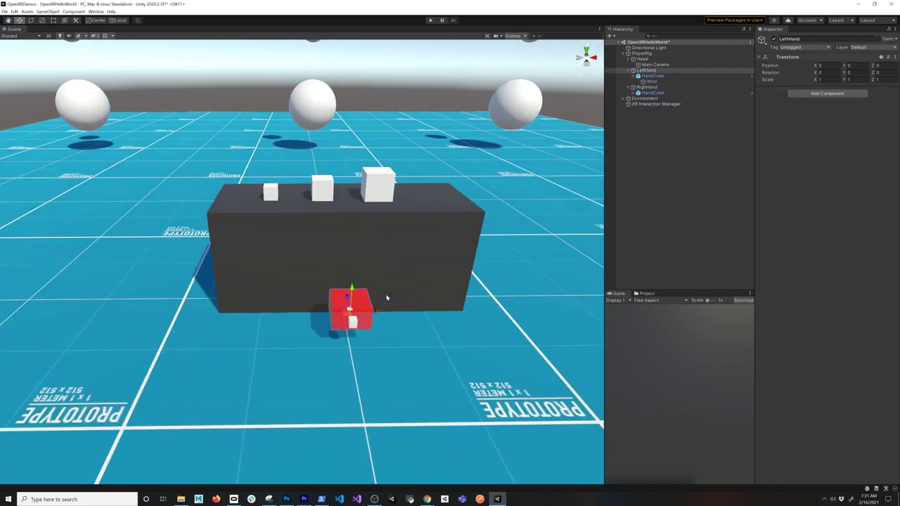
left_click(659, 76)
left_click(658, 71)
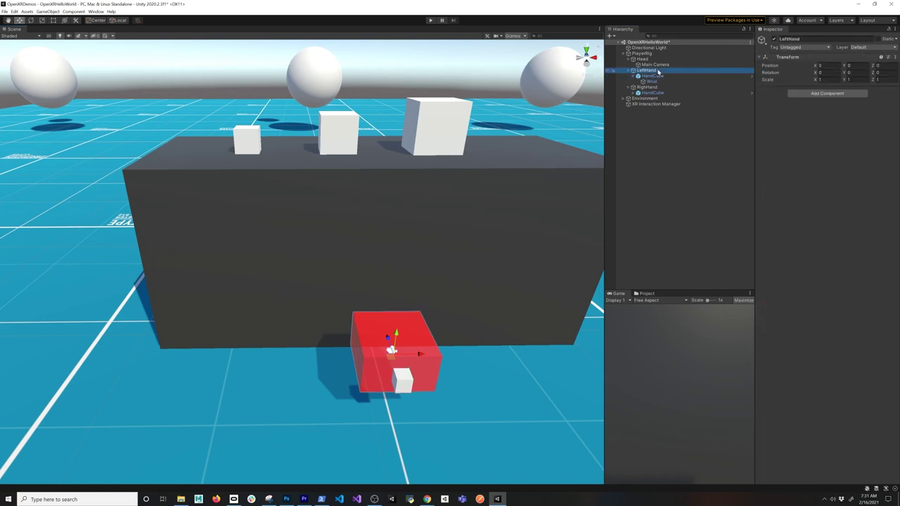
Create an action-based Ray Interactor object in the scene.
right_click(648, 158)
mouse_move(698, 285)
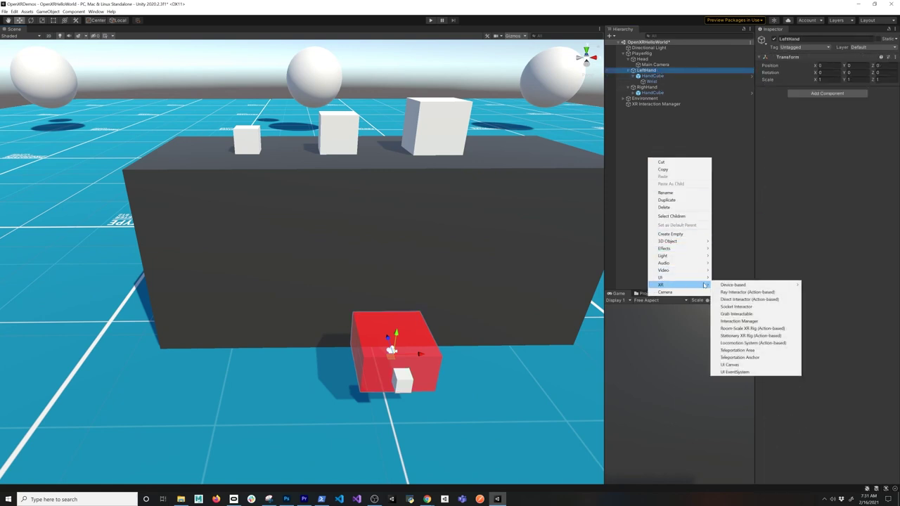
left_click(739, 291)
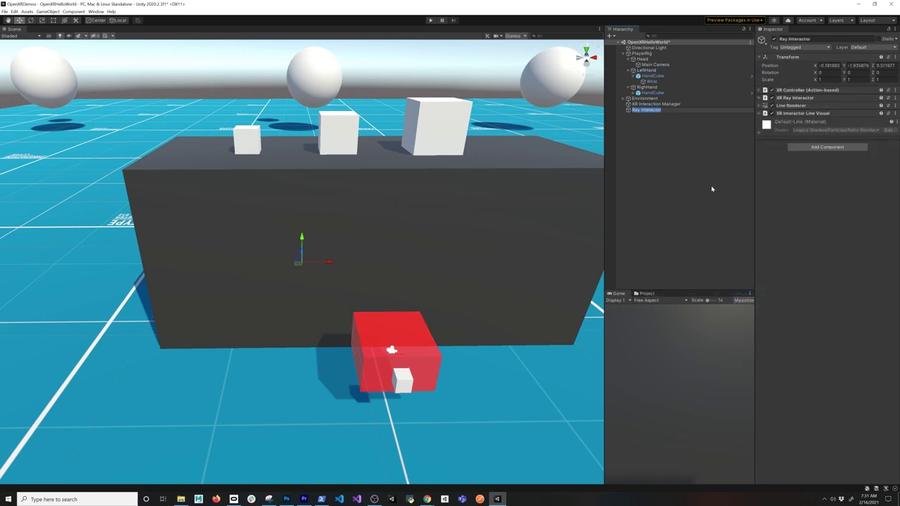
key("Return")
right_click(795, 90)
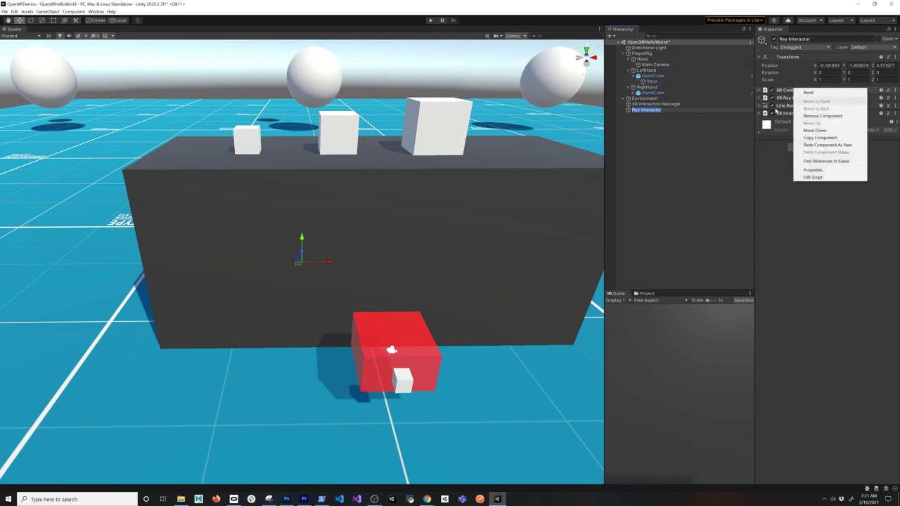
left_click(689, 117)
Add an XR Controller (Action-based) component to LeftHand.
left_click(661, 71)
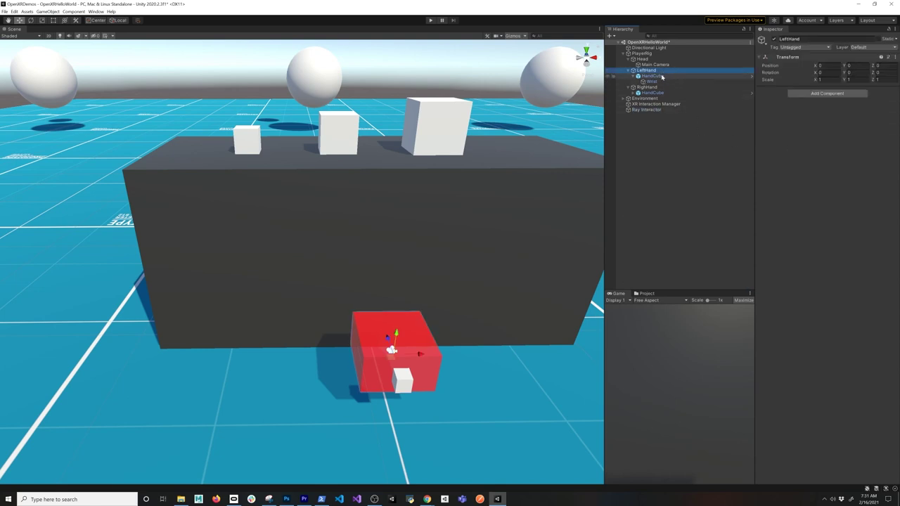
left_click(827, 93)
type("xr")
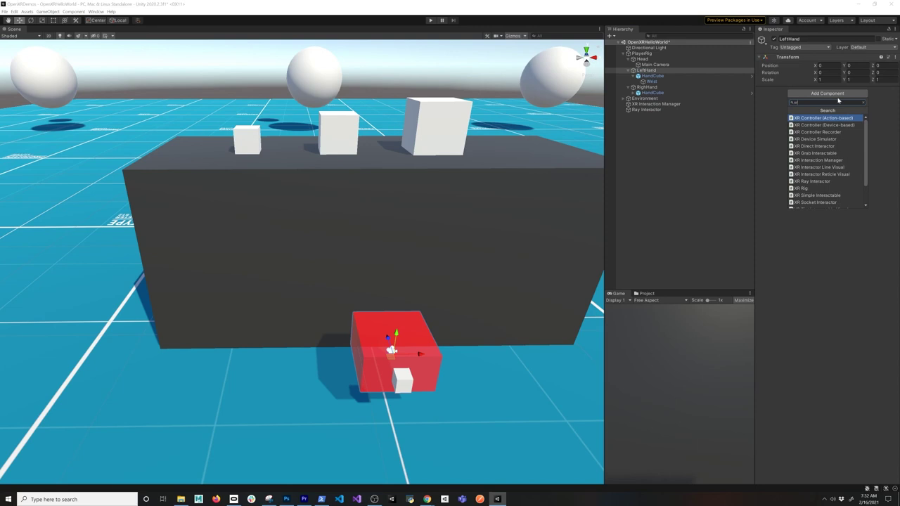
key("Return")
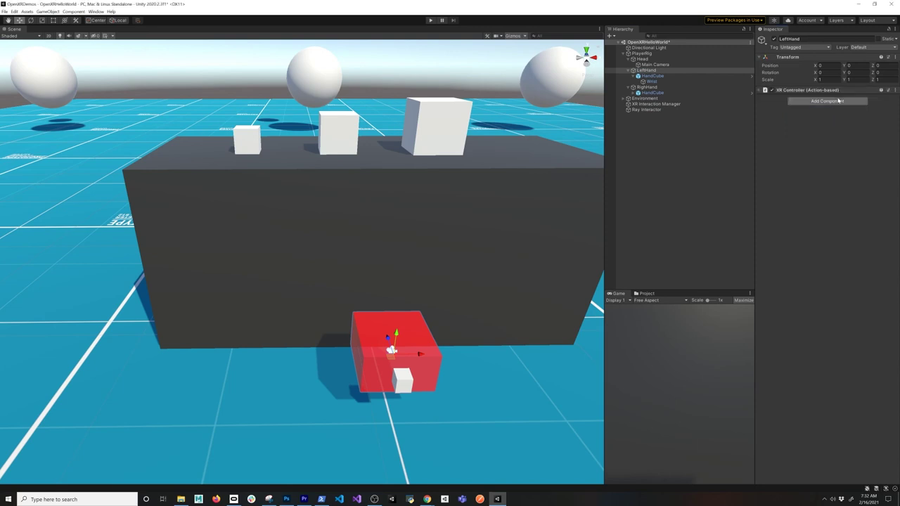
Copy the Ray Interactor's XR Ray Interactor component onto LeftHand.
left_click(646, 110)
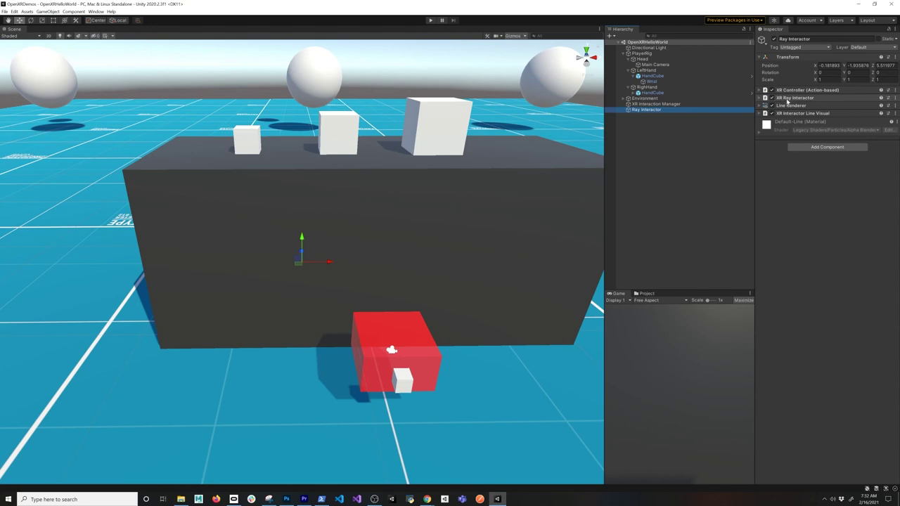
right_click(788, 101)
left_click(822, 149)
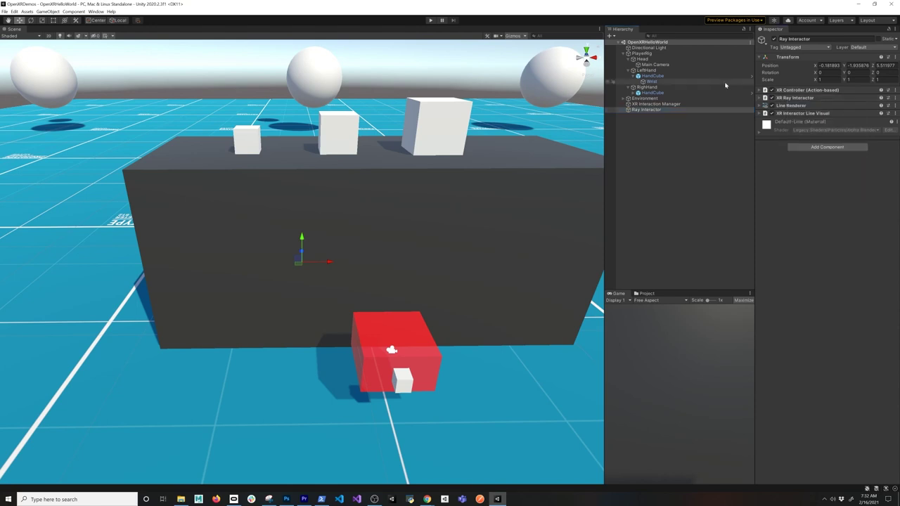
left_click(685, 71)
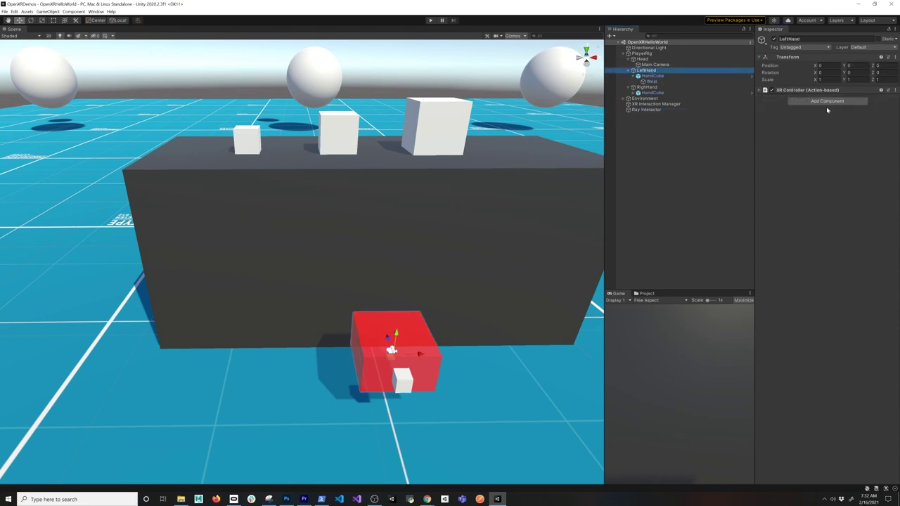
right_click(798, 90)
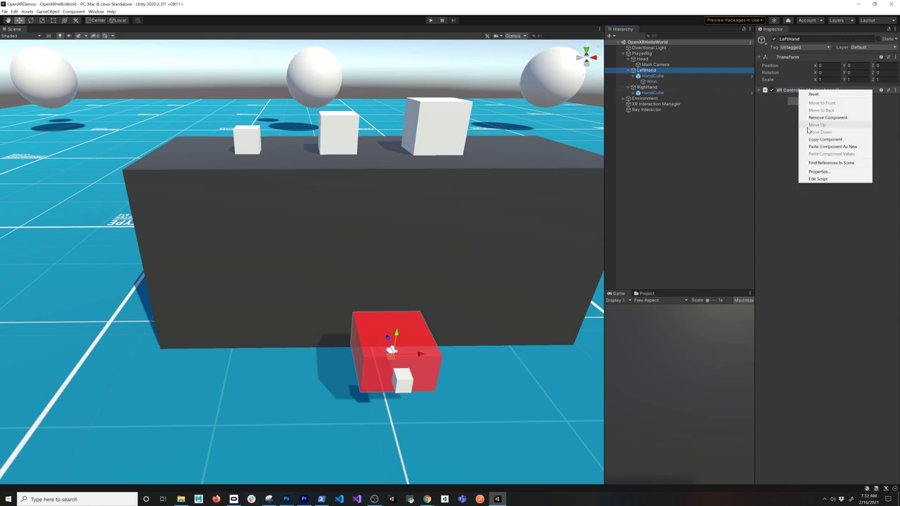
left_click(819, 144)
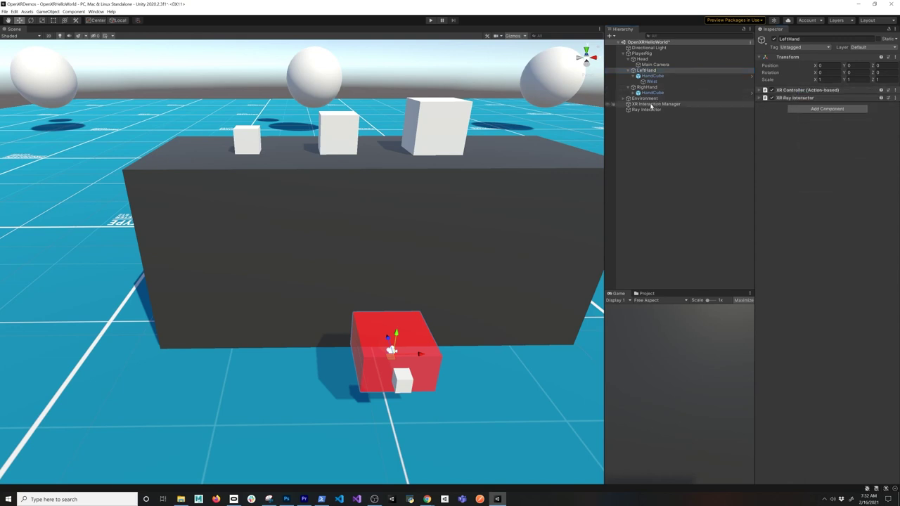
Copy the Ray Interactor's Line Renderer component onto LeftHand.
left_click(648, 110)
right_click(770, 113)
left_click(826, 177)
left_click(661, 71)
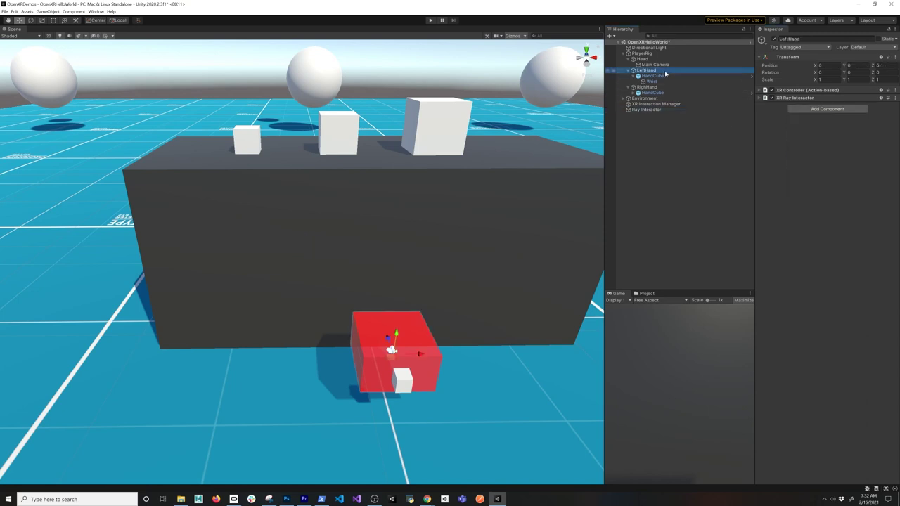
right_click(783, 99)
left_click(811, 148)
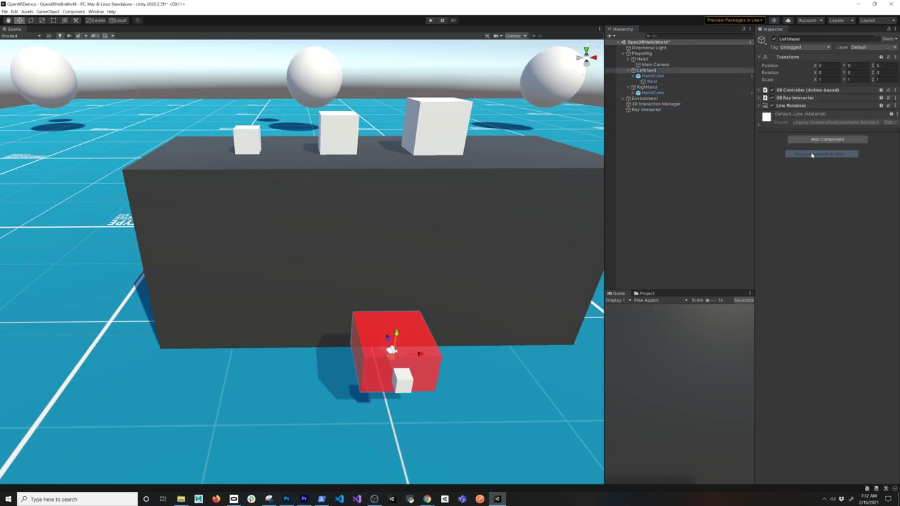
Copy the XR Interactor Line Visual onto LeftHand, then delete the standalone Ray Interactor.
left_click(647, 109)
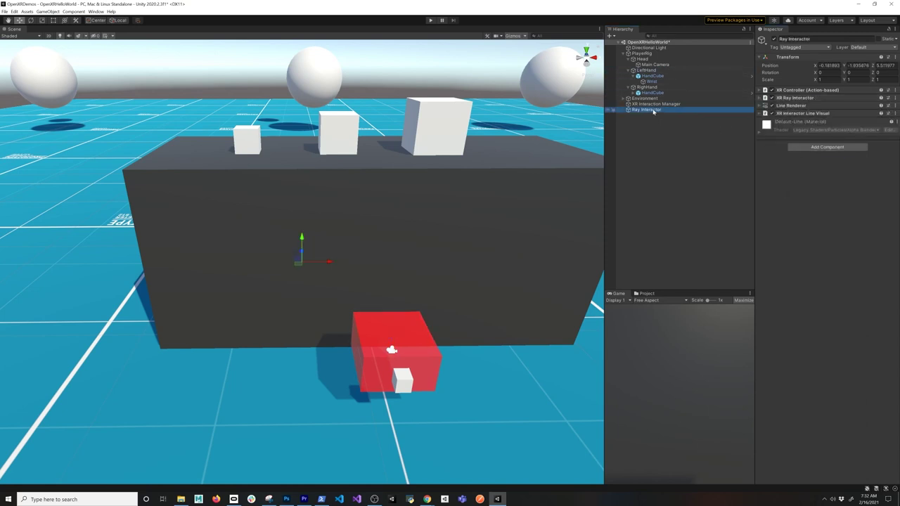
right_click(802, 113)
left_click(817, 163)
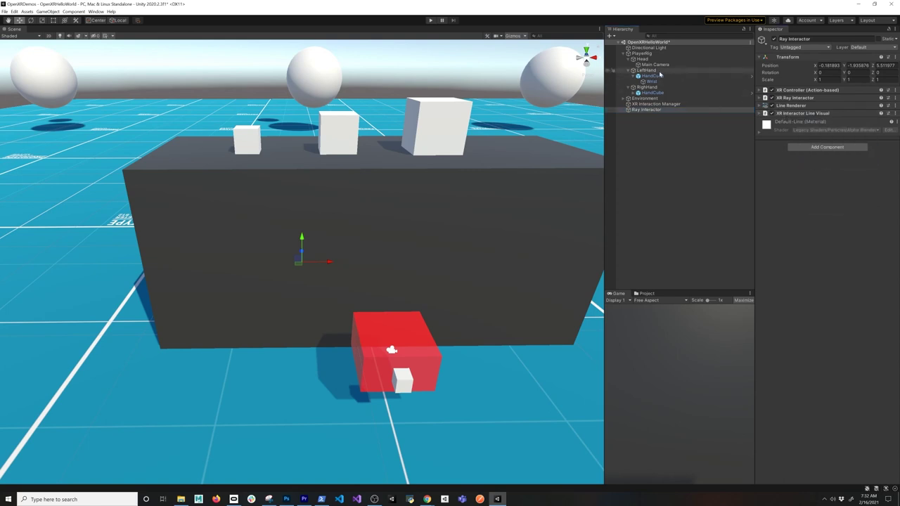
left_click(646, 70)
right_click(800, 106)
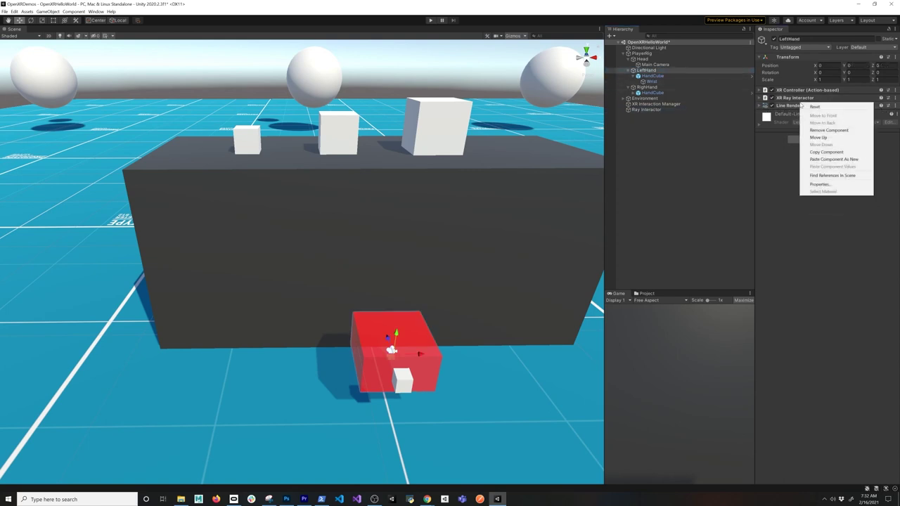
left_click(813, 159)
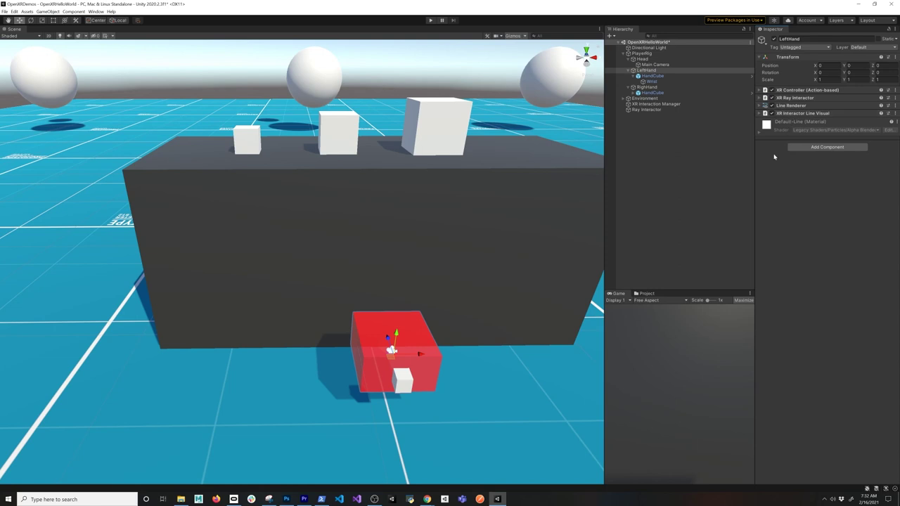
left_click(646, 110)
key("Delete")
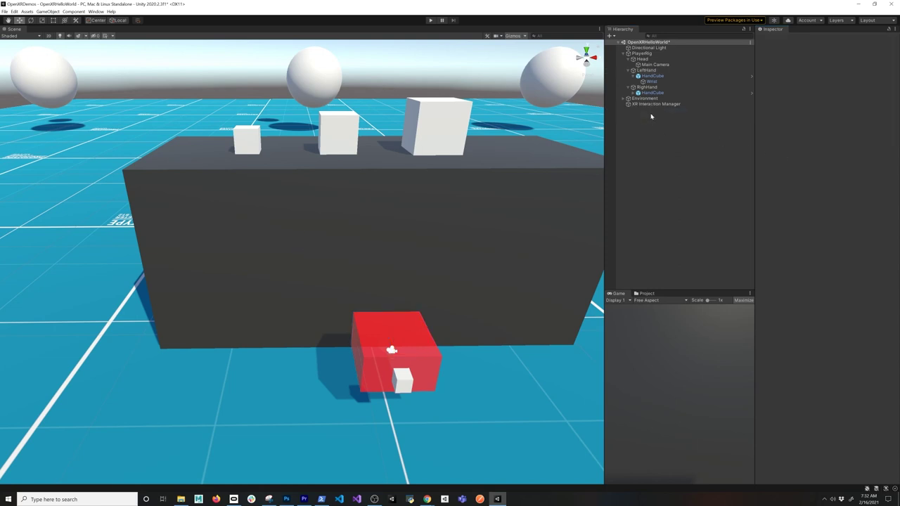
Compare LeftHand's and RightHand's components and widen the Inspector and side panels.
left_click(652, 71)
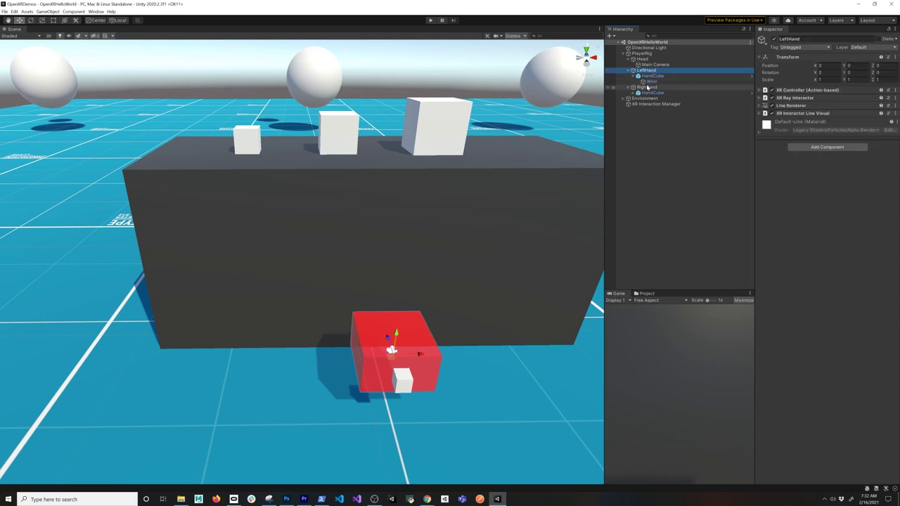
left_click(650, 87)
left_click(646, 70)
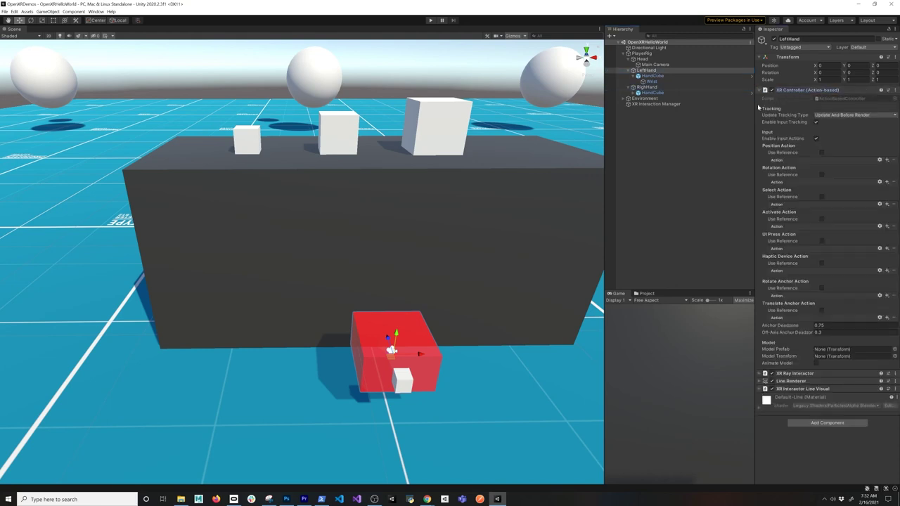
left_click_drag(755, 104, 730, 104)
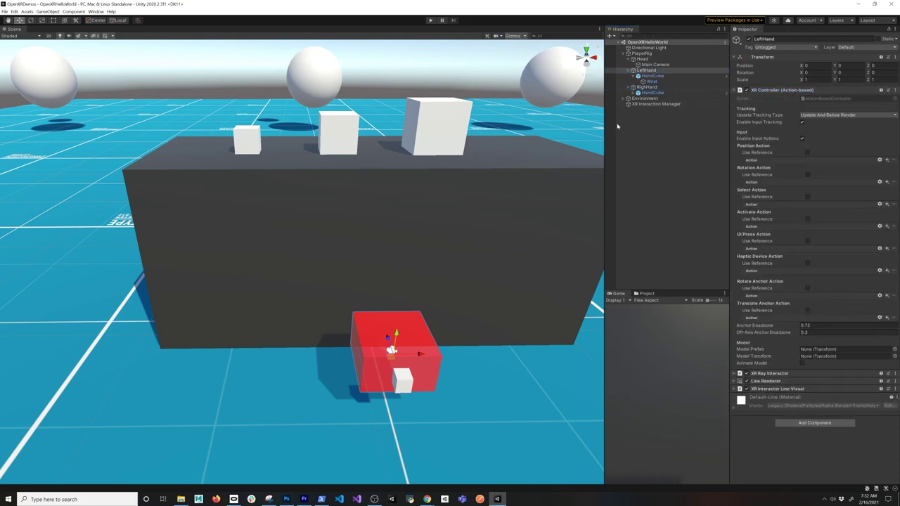
left_click_drag(605, 127, 562, 126)
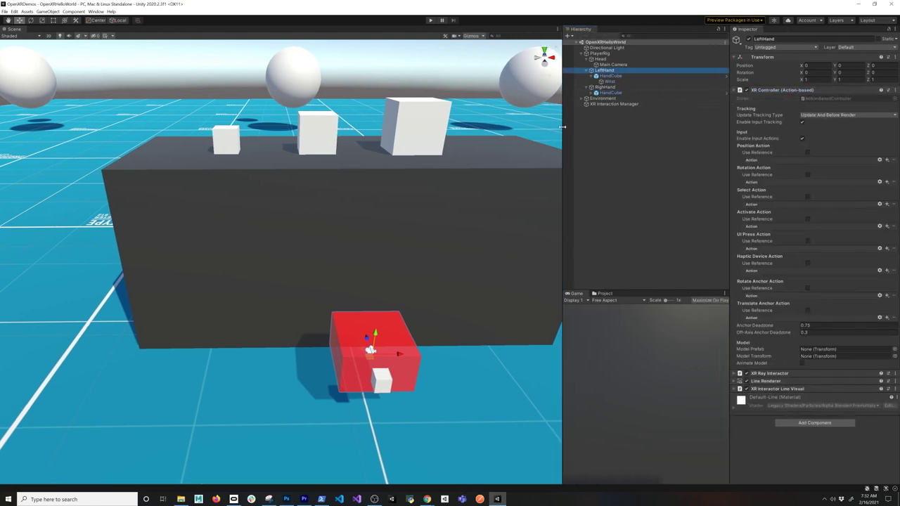
Delete the old RightHand, duplicate LeftHand as RightHand, and expand it to show HandCube.
left_click(607, 88)
key("Delete")
left_click(605, 71)
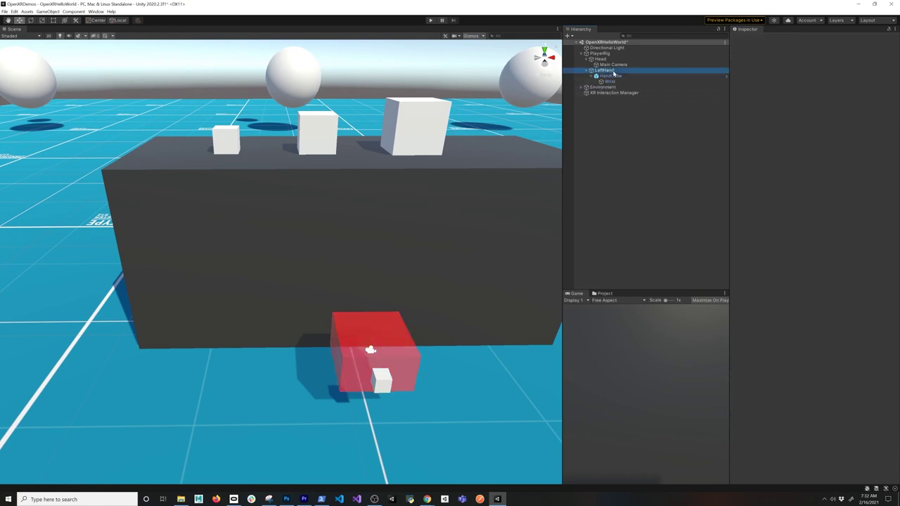
key("ctrl+d")
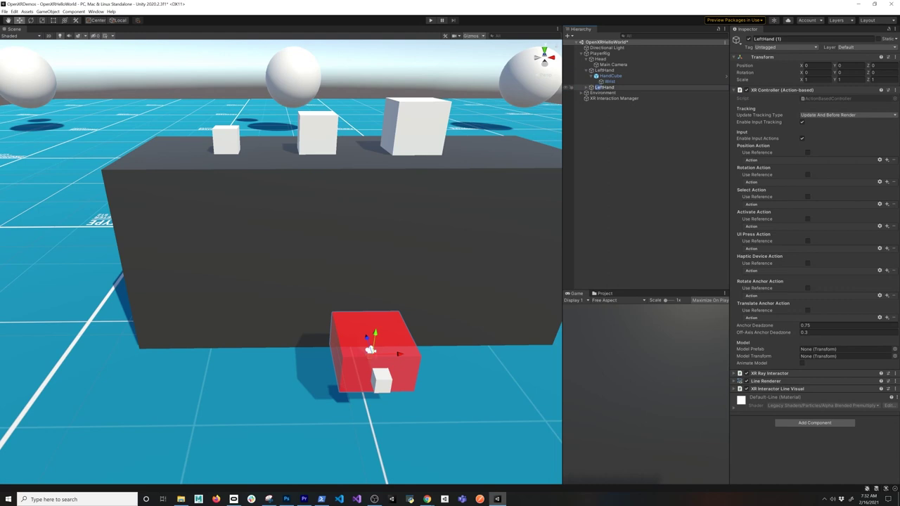
type("Right")
key("Return")
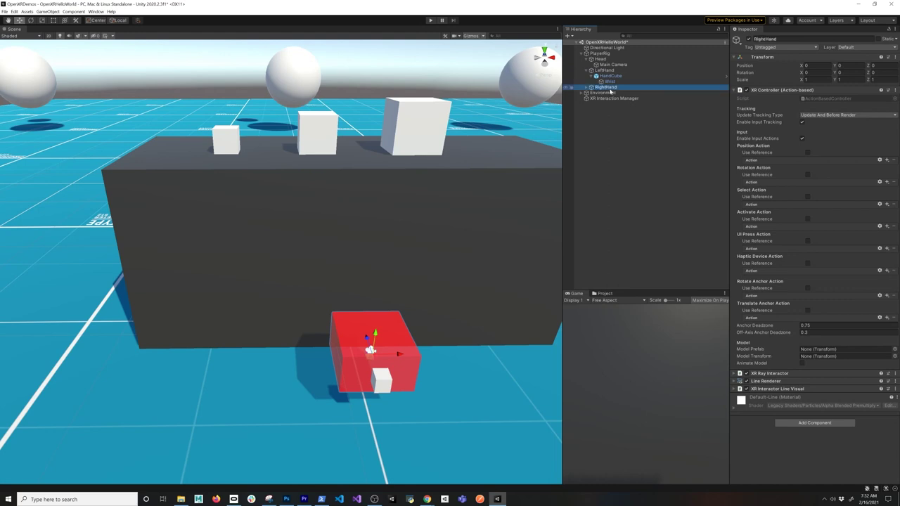
left_click(586, 87)
Select LeftHand to show its XR Controller settings and frame its red cube.
left_click(612, 71)
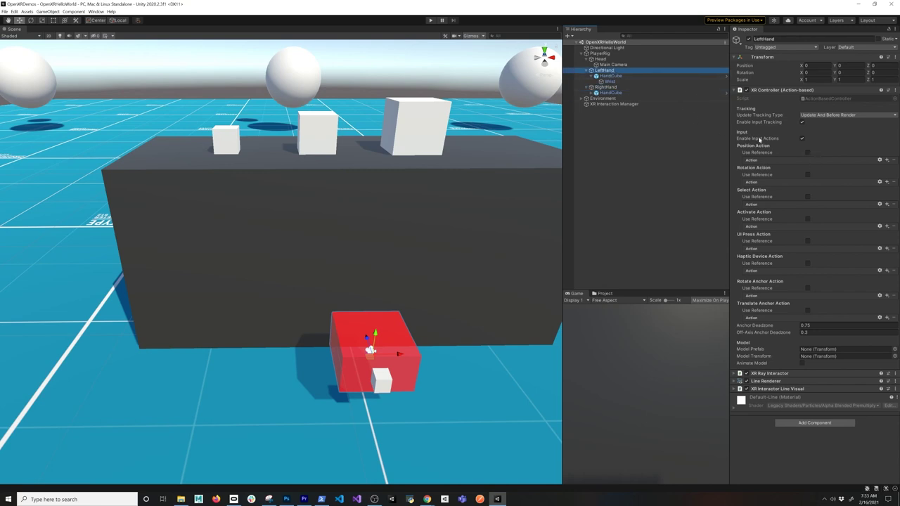
key("f")
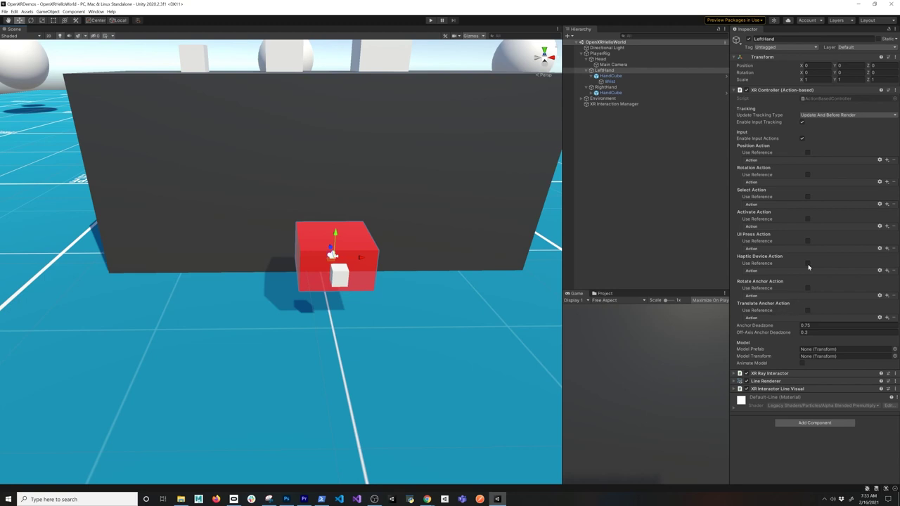
Bind LeftHand's Position Action to XR Controller (LeftHand) devicePosition.
left_click(886, 160)
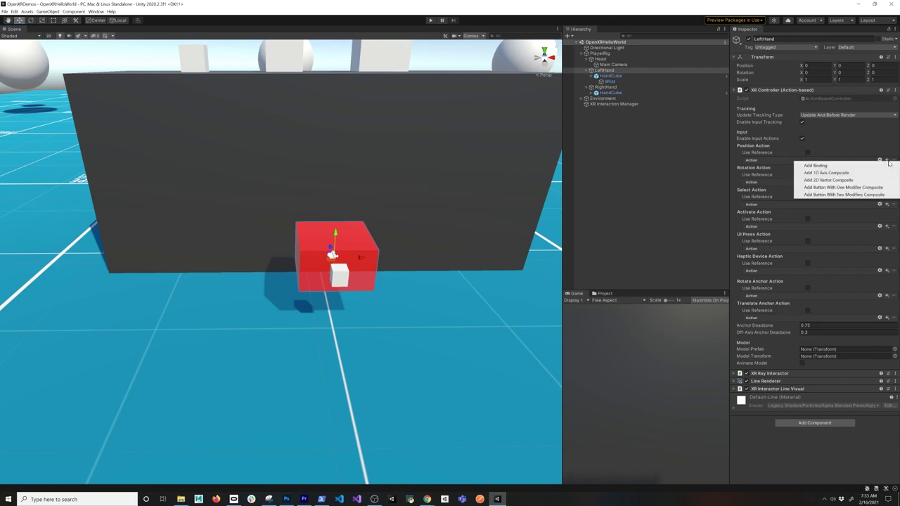
left_click(816, 165)
left_click(771, 168)
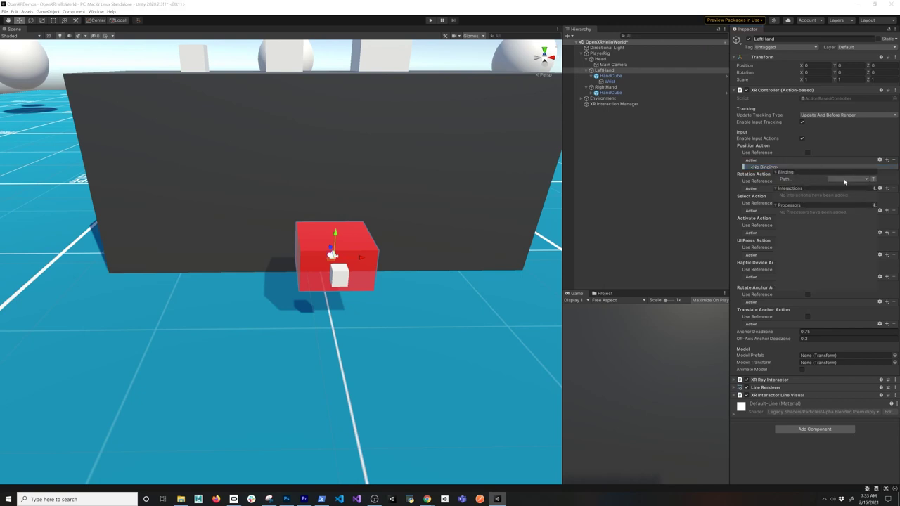
left_click(844, 179)
left_click(826, 265)
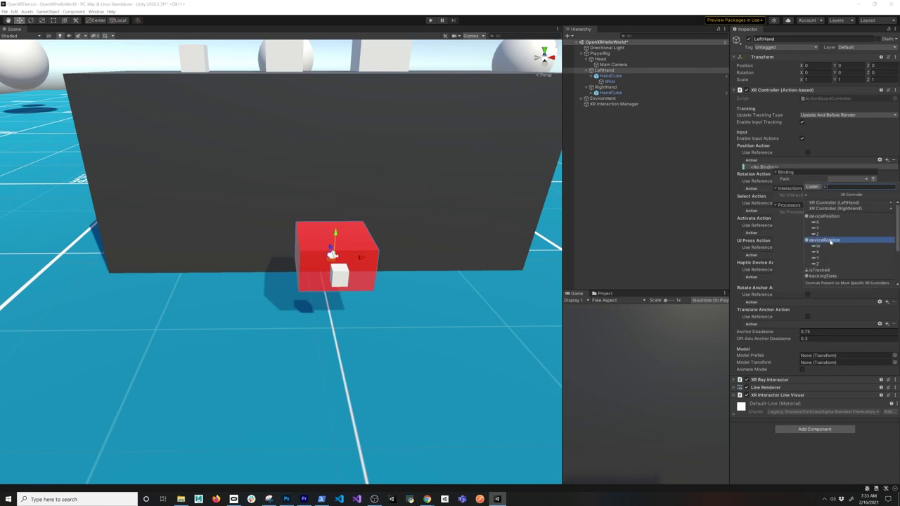
left_click(826, 203)
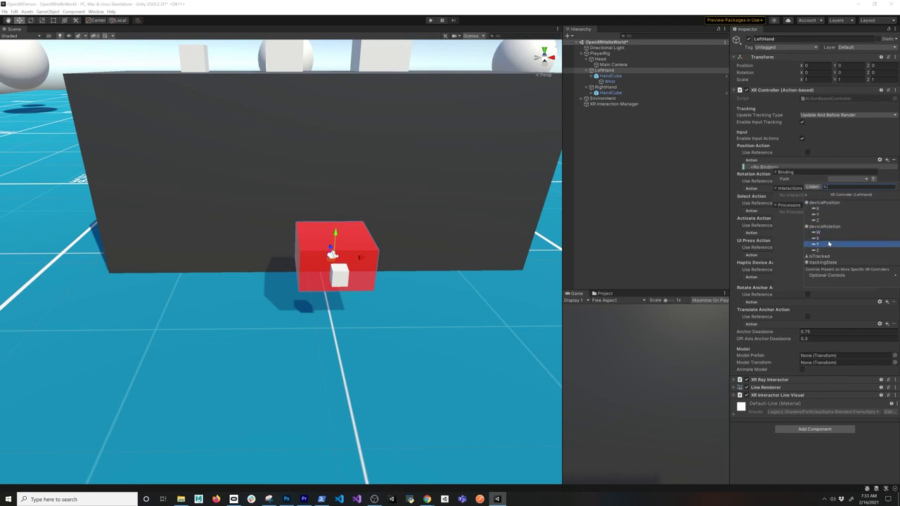
left_click(825, 204)
left_click(752, 169)
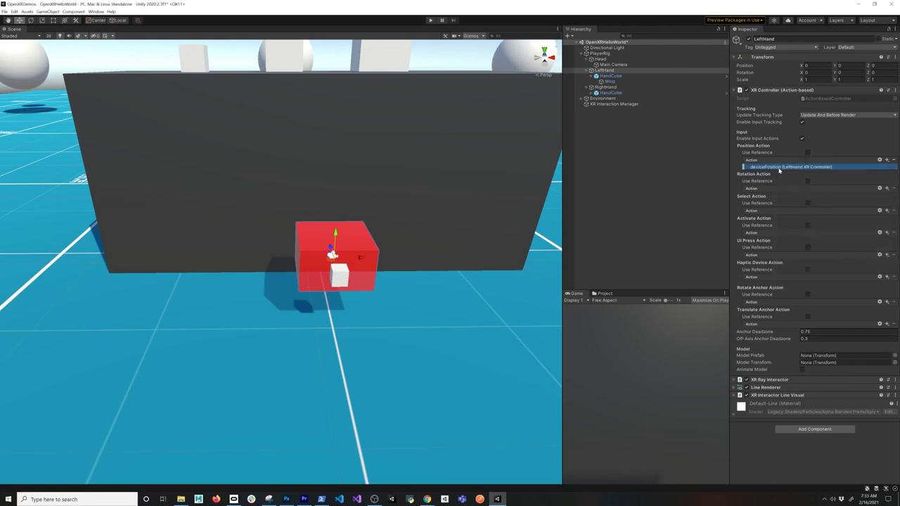
Bind LeftHand's Rotation Action to XR Controller (LeftHand) deviceRotation.
left_click(886, 188)
left_click(843, 191)
left_click(816, 195)
left_click(863, 207)
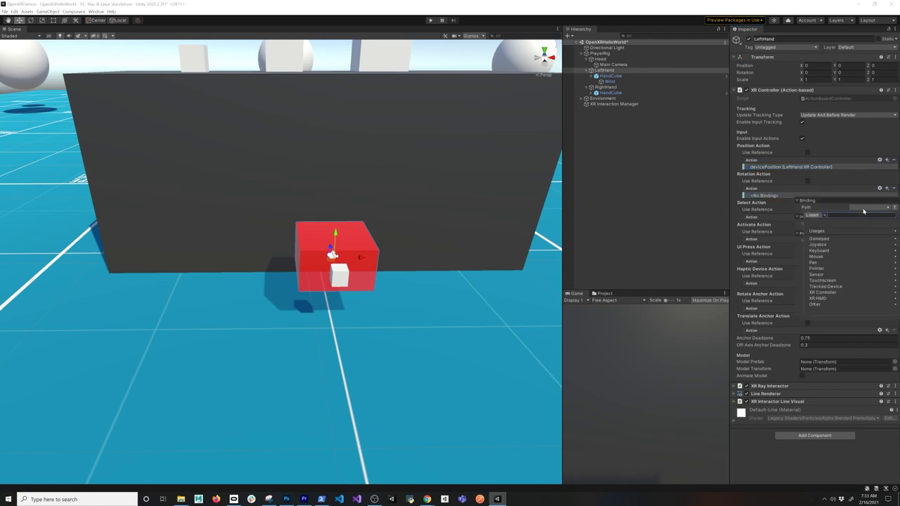
left_click(821, 292)
left_click(817, 232)
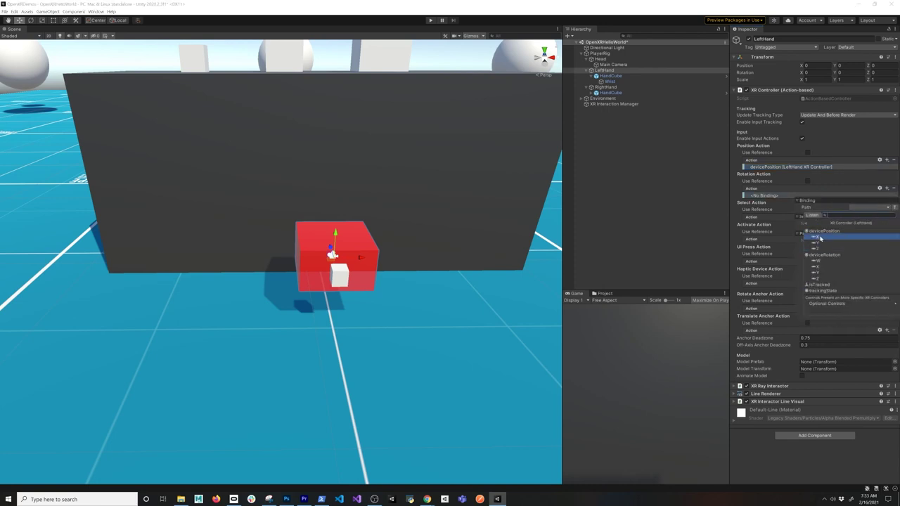
left_click(815, 255)
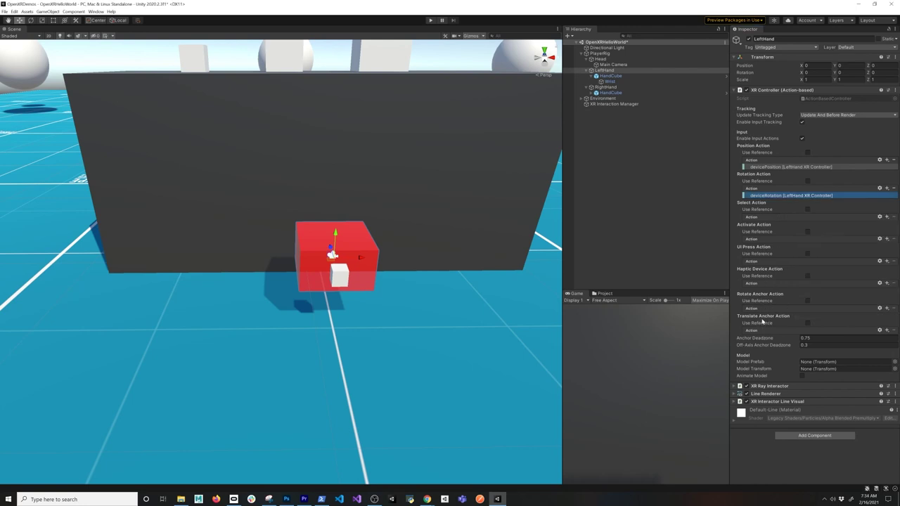
scroll(409, 220, "down", 5)
scroll(409, 220, "up", 2)
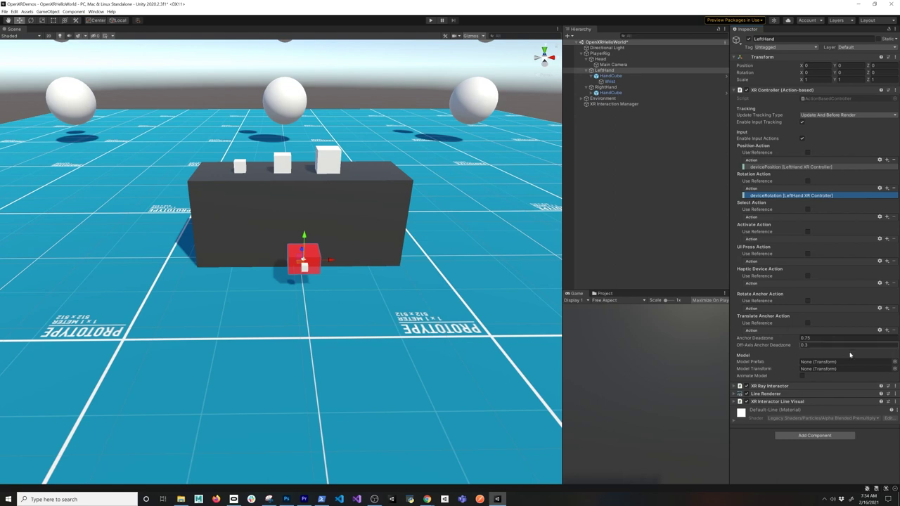
Add a Translate Anchor Action binding and browse to the XR Controller (LeftHand) controls.
left_click(887, 330)
left_click(805, 335)
left_click(773, 337)
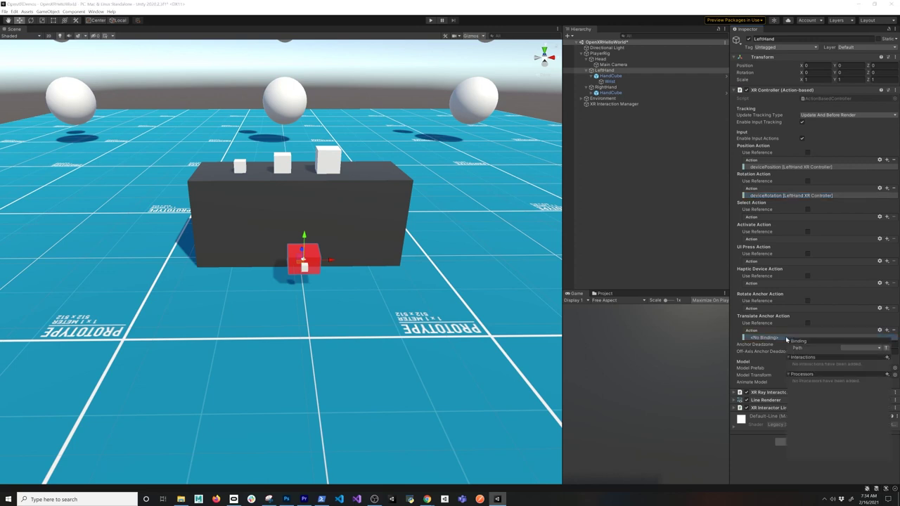
left_click(842, 348)
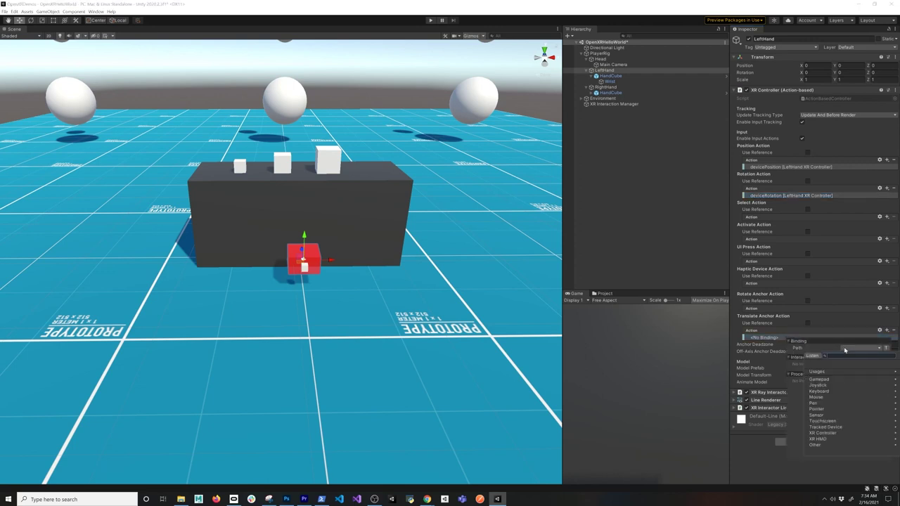
left_click(828, 434)
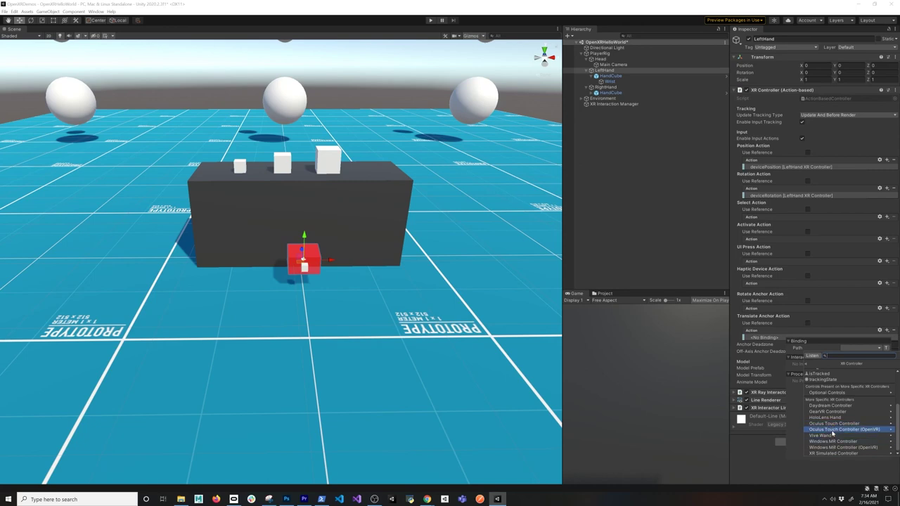
left_click_drag(895, 429, 892, 392)
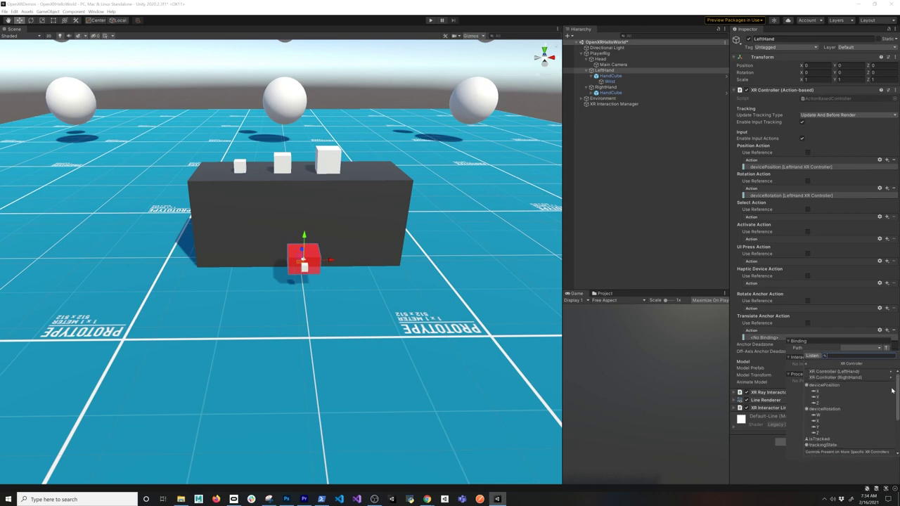
left_click(826, 371)
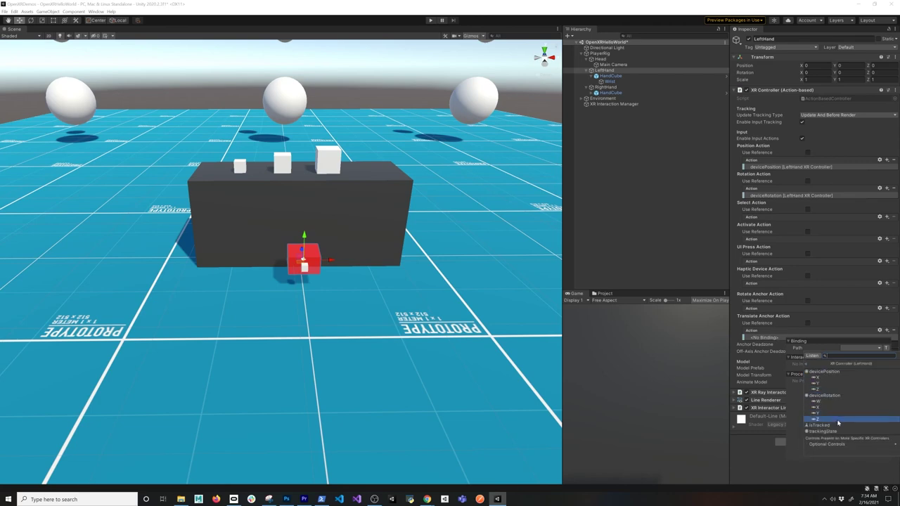
Bind Translate Anchor Action to the LeftHand controller's optional primary2DAxis control.
scroll(855, 422, "down", 1)
scroll(855, 421, "down", 3)
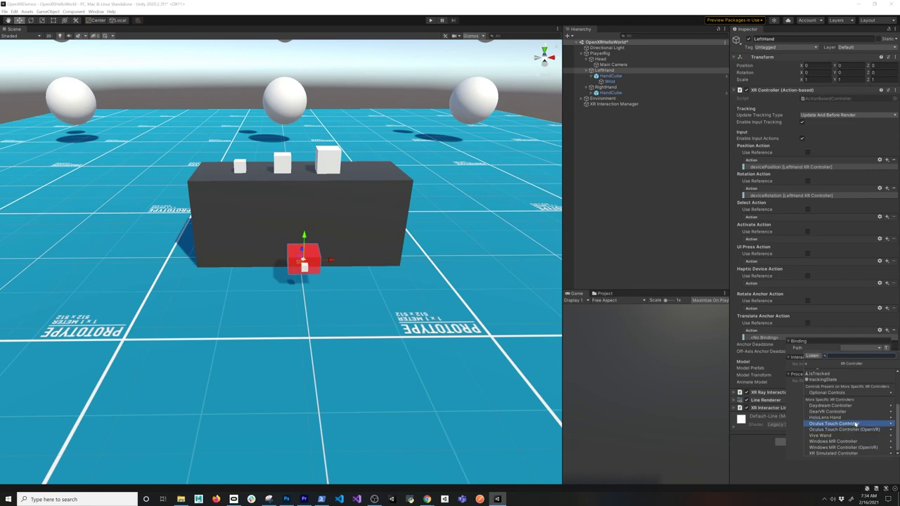
left_click(893, 426)
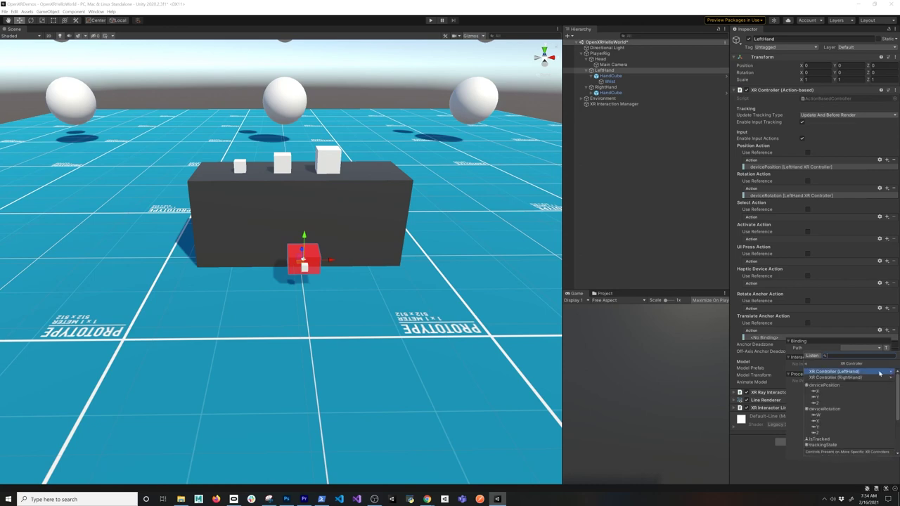
left_click(836, 447)
scroll(837, 433, "down", 5)
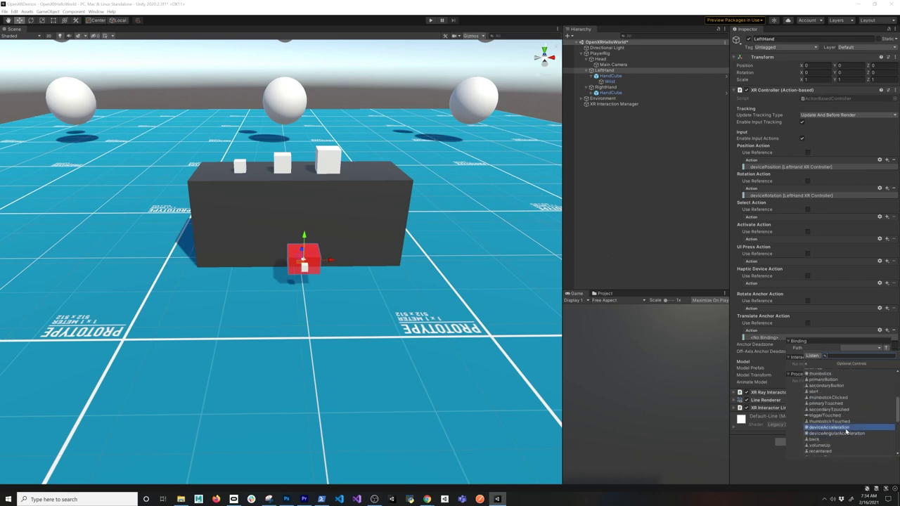
mouse_move(895, 414)
left_mouse_down()
mouse_move(896, 401)
mouse_move(891, 422)
left_mouse_up()
left_click(828, 421)
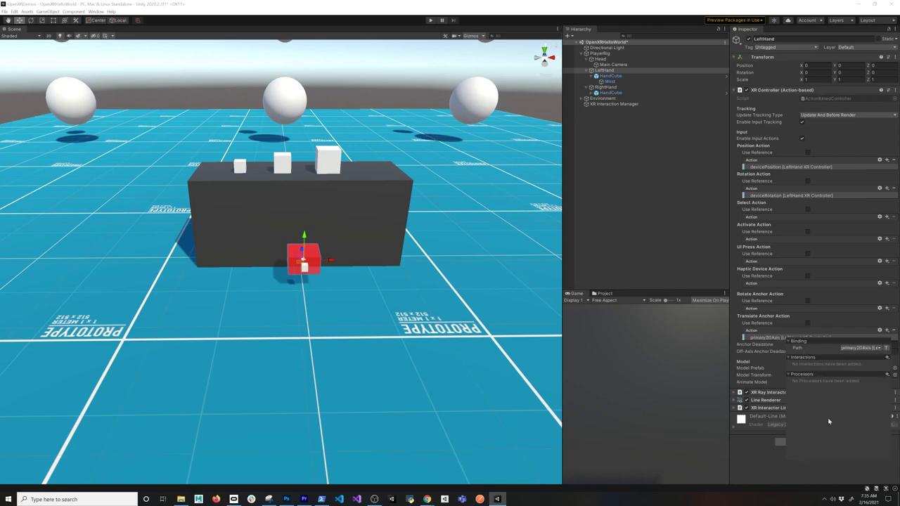
left_click(720, 348)
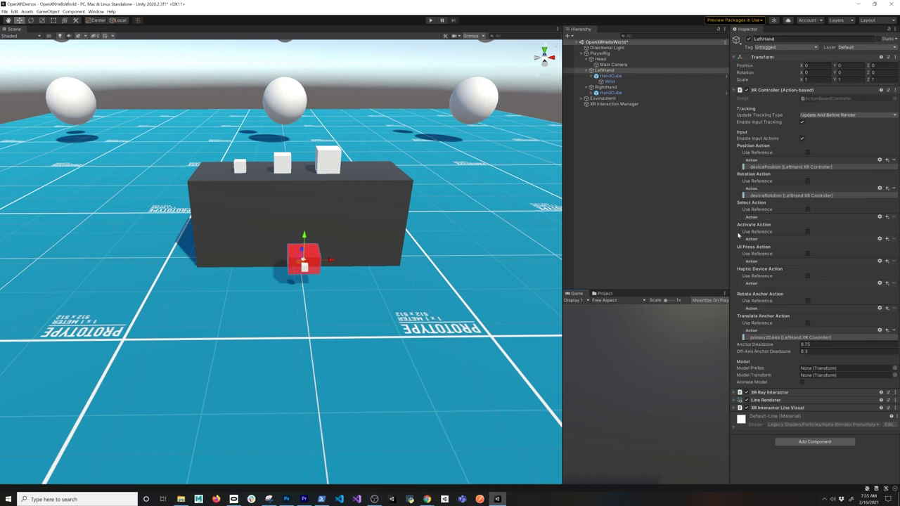
left_click(606, 87)
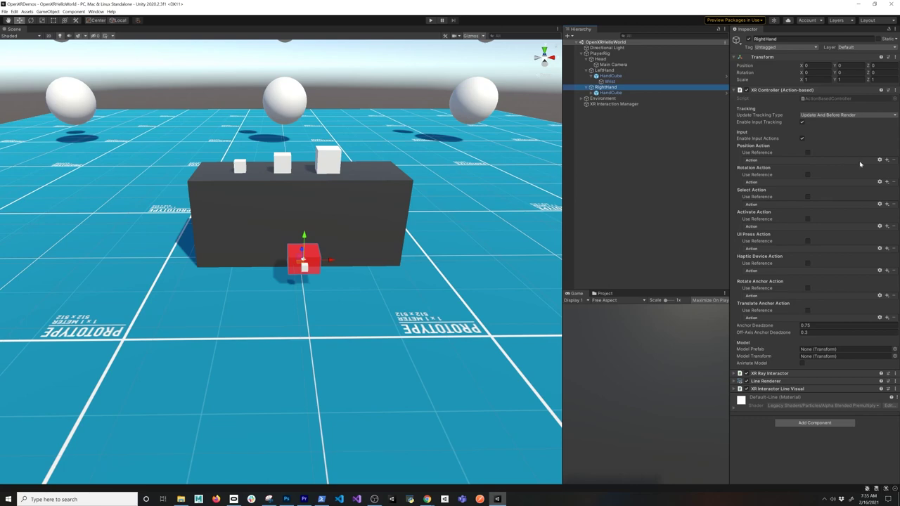
Bind RightHand's Position Action to XR Controller (RightHand) devicePosition.
left_click(887, 161)
left_click(823, 166)
left_click(774, 166)
left_click(841, 176)
left_click(838, 258)
left_click(835, 205)
left_click(832, 203)
left_click(715, 184)
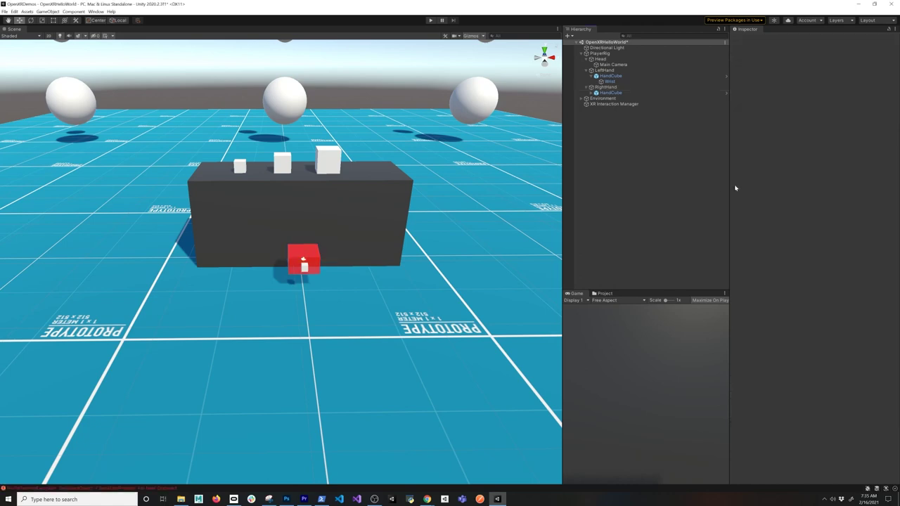
Bind RightHand's Rotation Action to XR Controller (RightHand) deviceRotation.
left_click(606, 88)
left_click(887, 189)
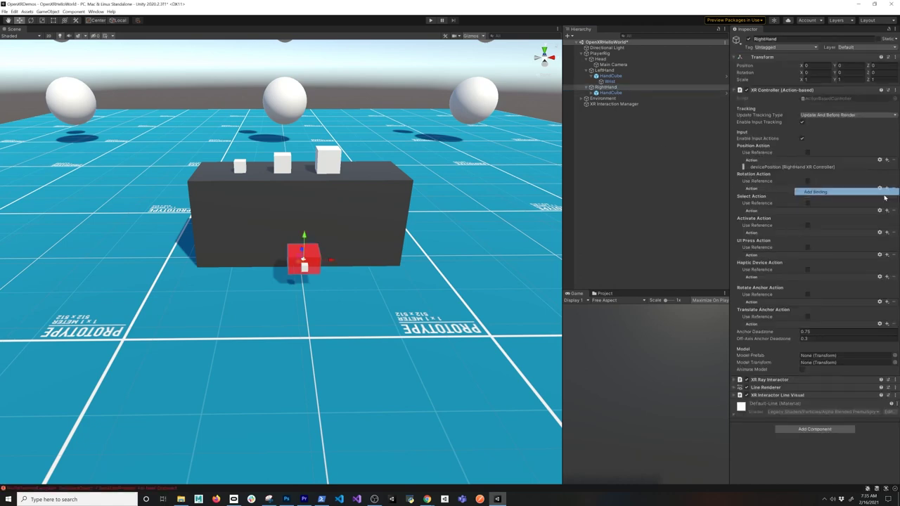
left_click(844, 191)
left_click(774, 196)
left_click(852, 205)
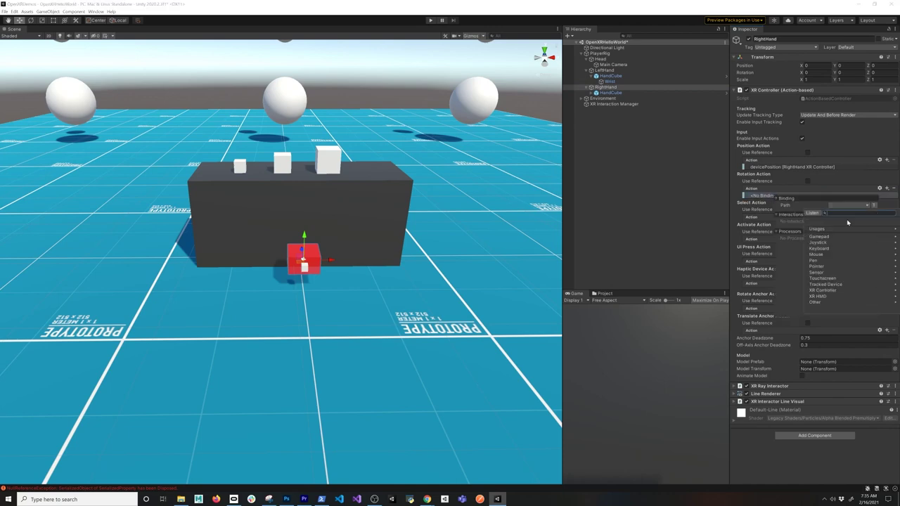
left_click(825, 293)
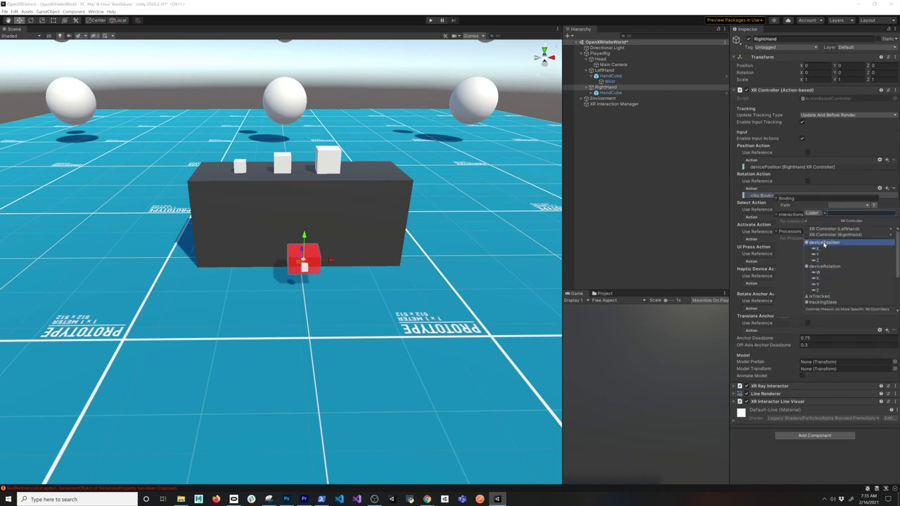
left_click(824, 239)
left_click(823, 252)
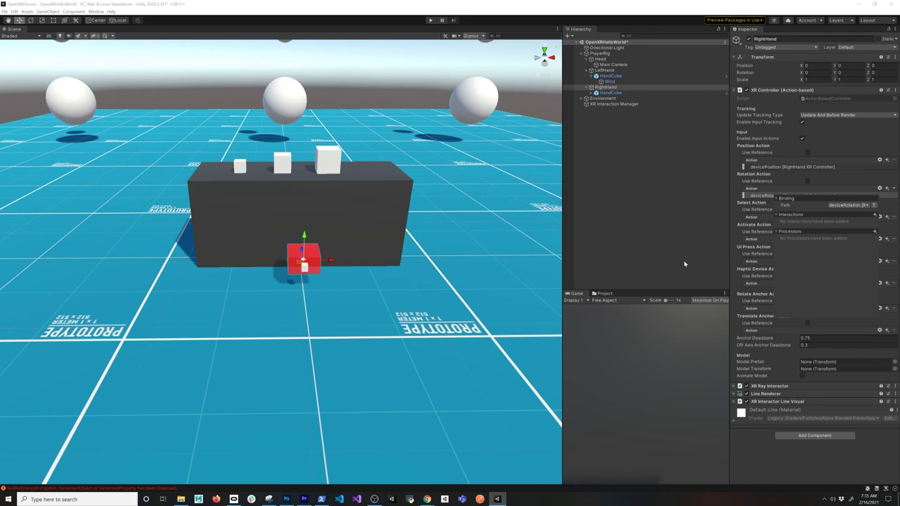
left_click(683, 261)
Add a Translate Anchor binding and search the RightHand controller's optional controls for 'primary2d'.
left_click(621, 87)
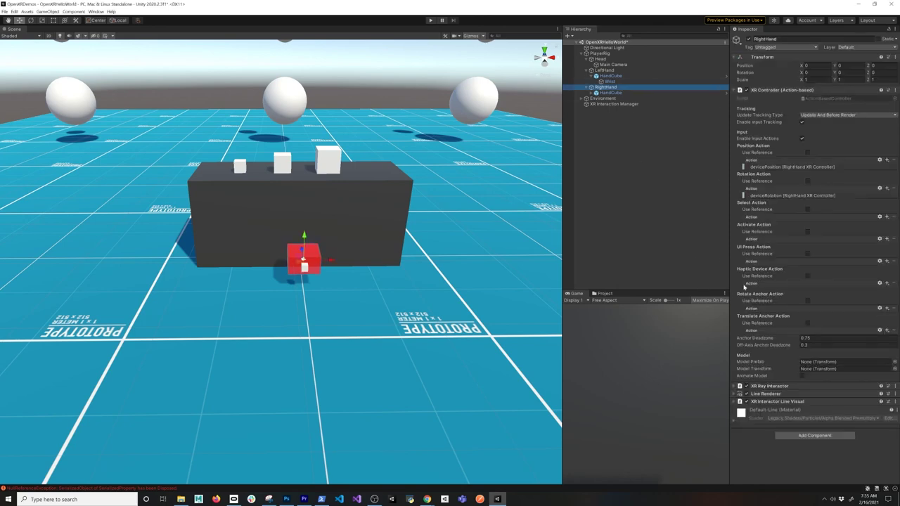
left_click(886, 330)
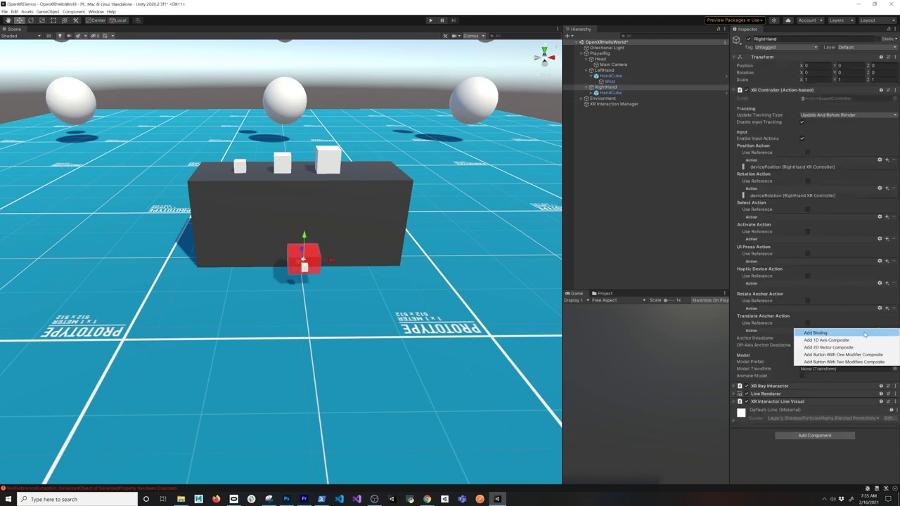
left_click(807, 333)
double_click(810, 338)
left_click(860, 347)
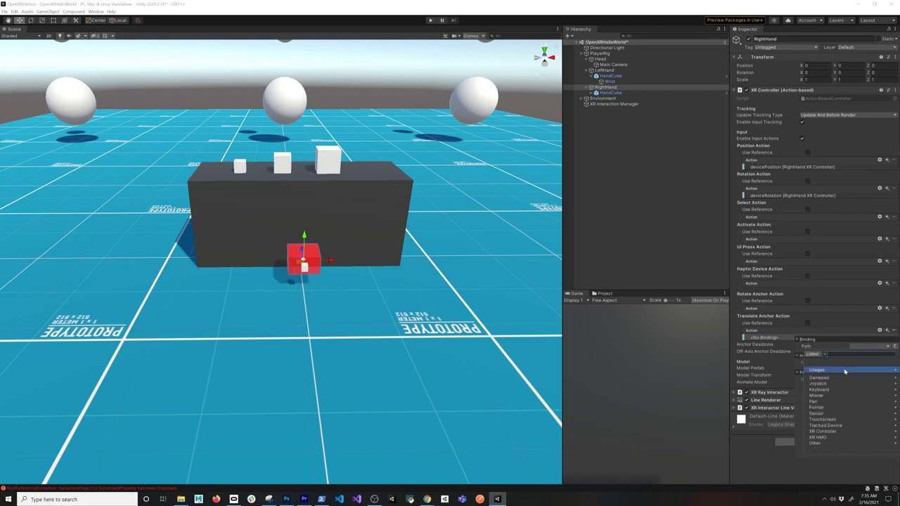
left_click(820, 431)
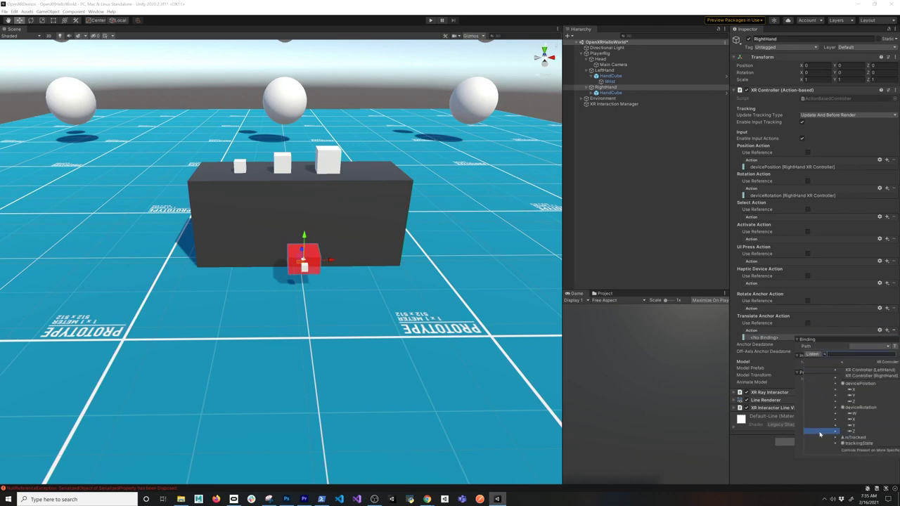
left_click(816, 375)
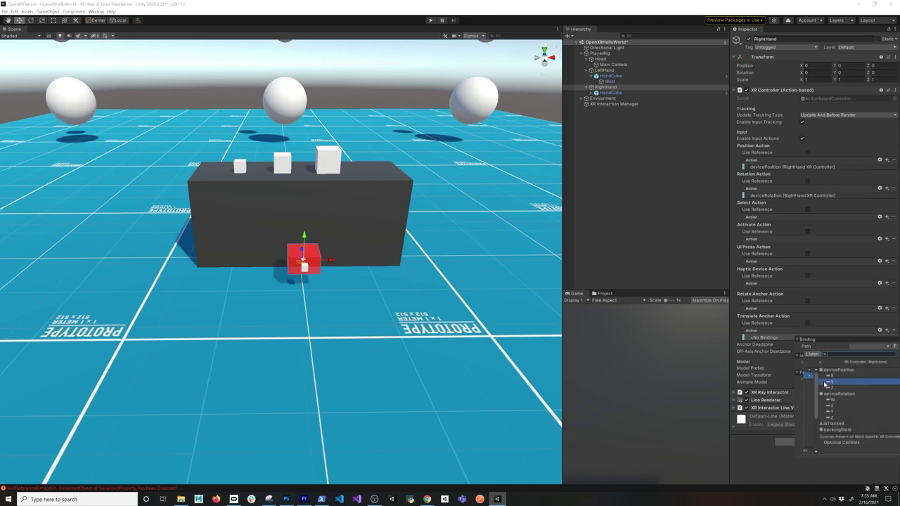
left_click(823, 441)
scroll(876, 434, "down", 5)
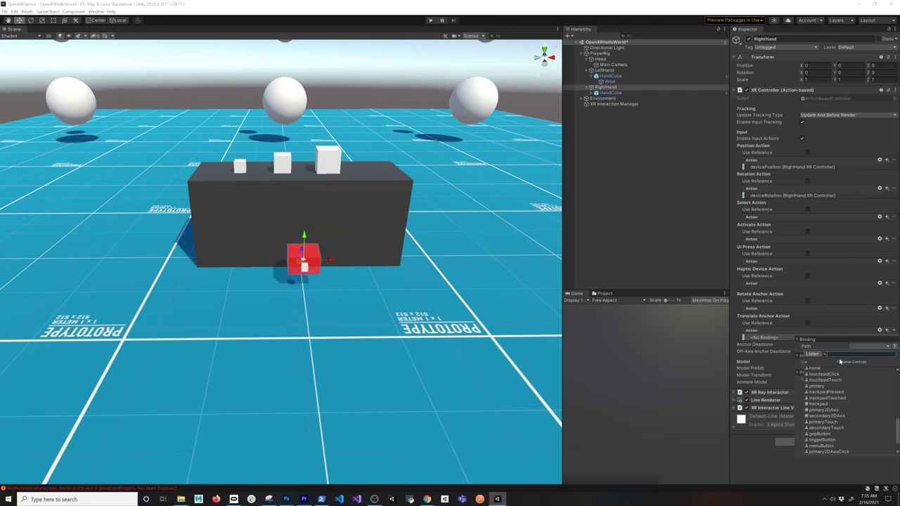
type("pr")
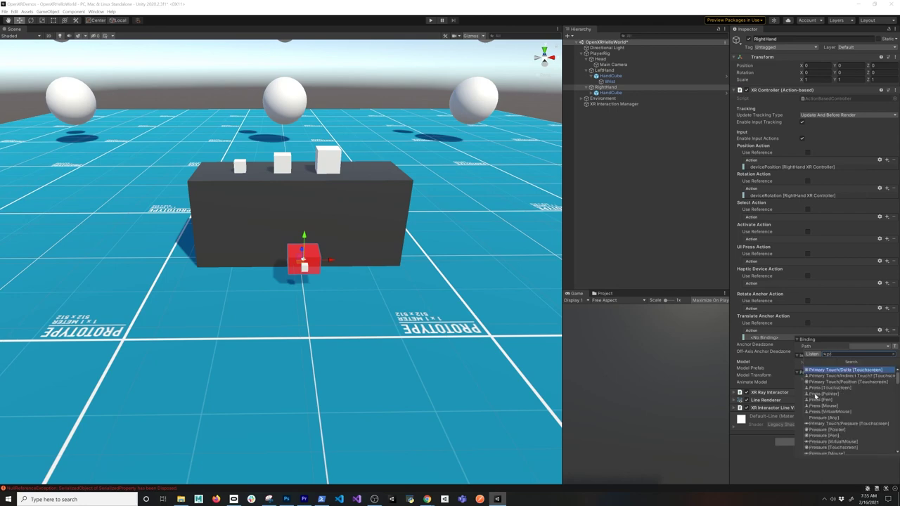
type("imary2d")
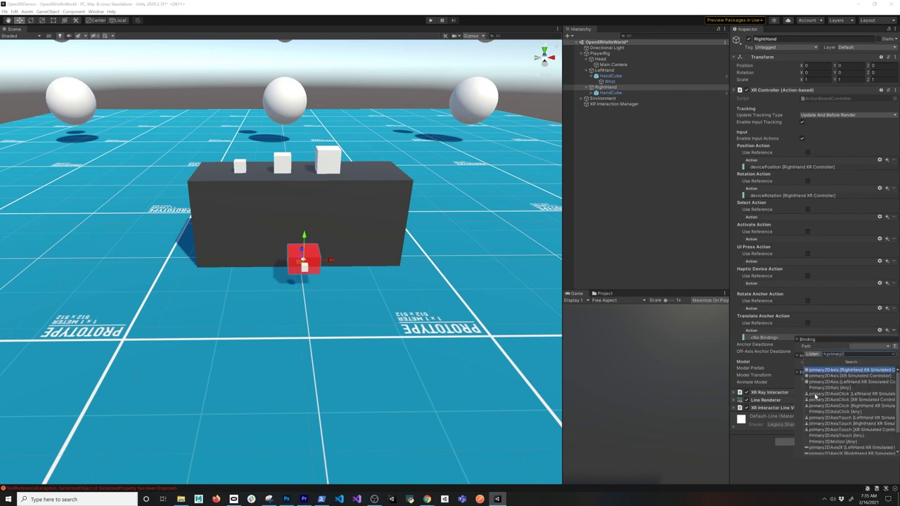
key("Escape")
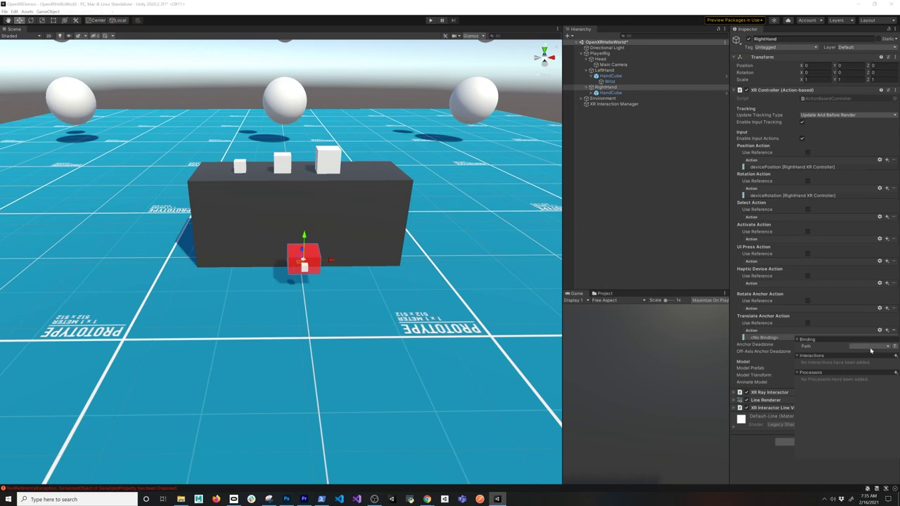
Bind RightHand's Translate Anchor Action to primary2DAxis and save the scene.
left_click(871, 349)
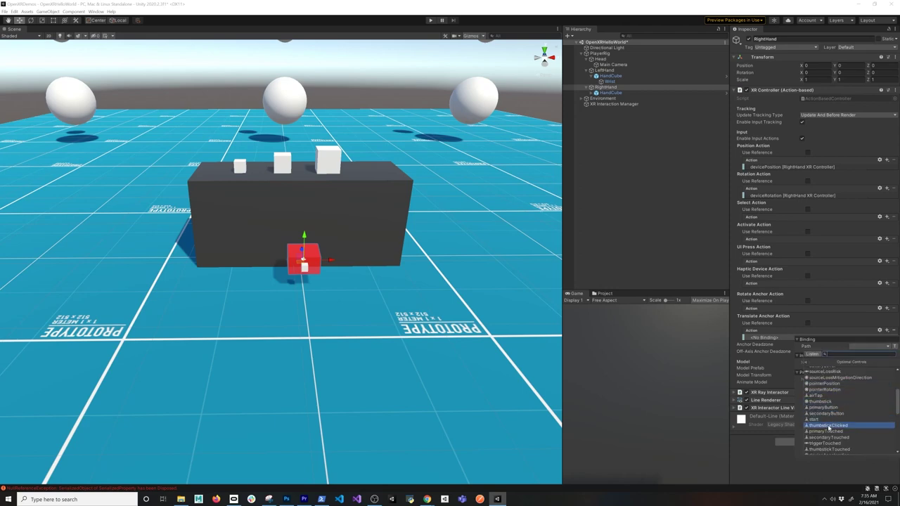
scroll(835, 420, "down", 2)
scroll(836, 420, "down", 3)
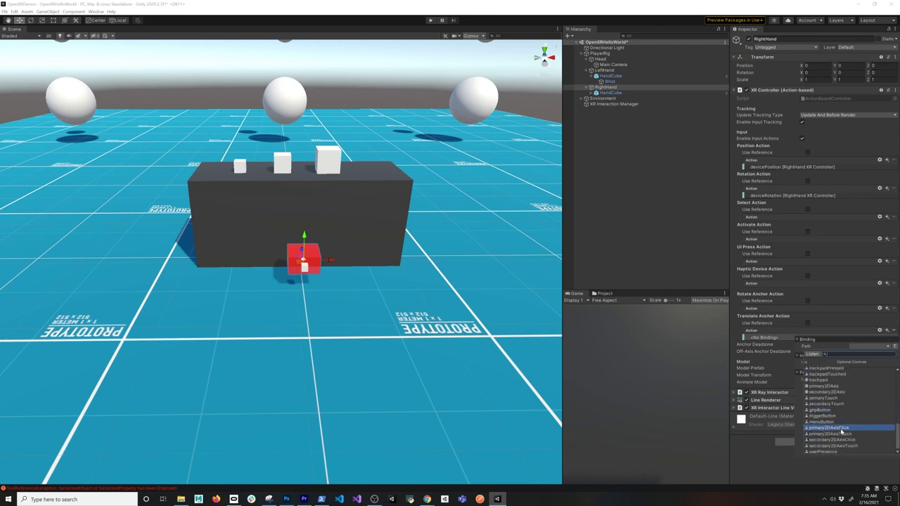
left_click(837, 387)
left_click(698, 356)
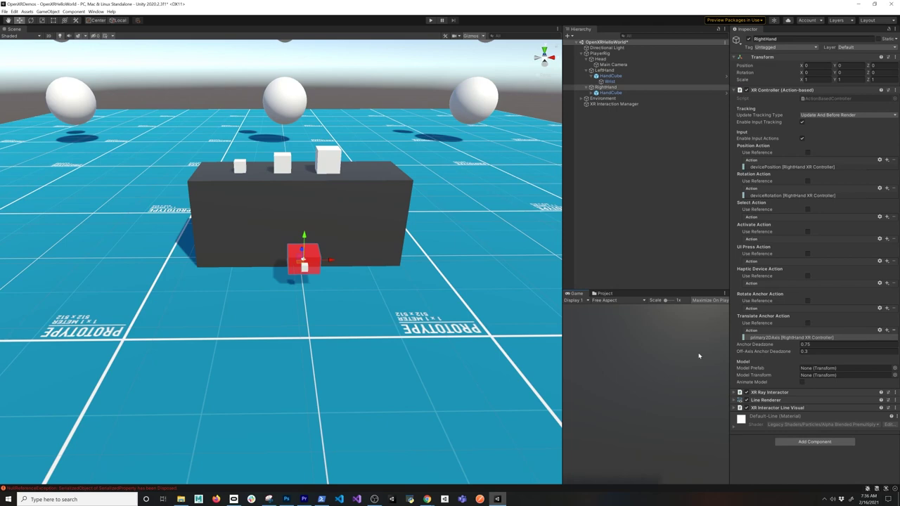
key("ctrl+s")
Expand and frame the Environment group's spheres and ground tiles, then reselect LeftHand.
left_click(603, 70)
left_click(586, 99)
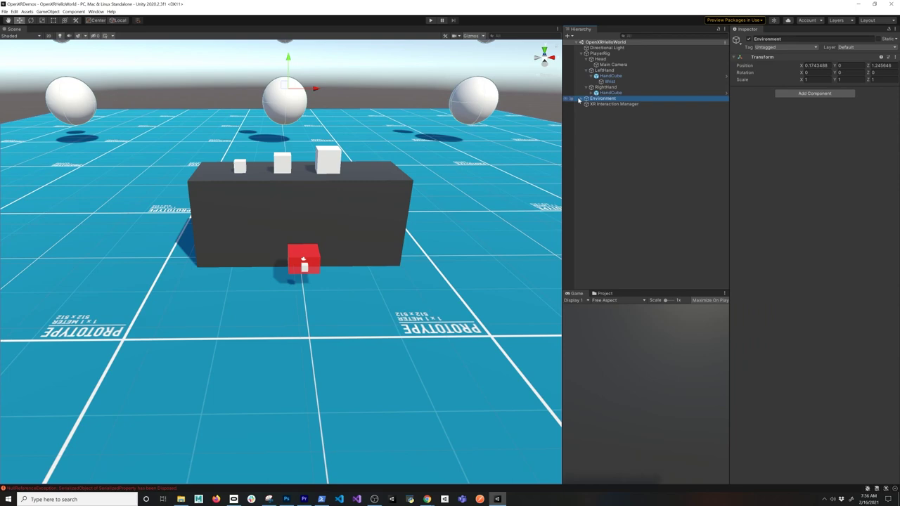
left_click(582, 99)
key("f")
scroll(344, 202, "up", 3)
left_click(629, 71)
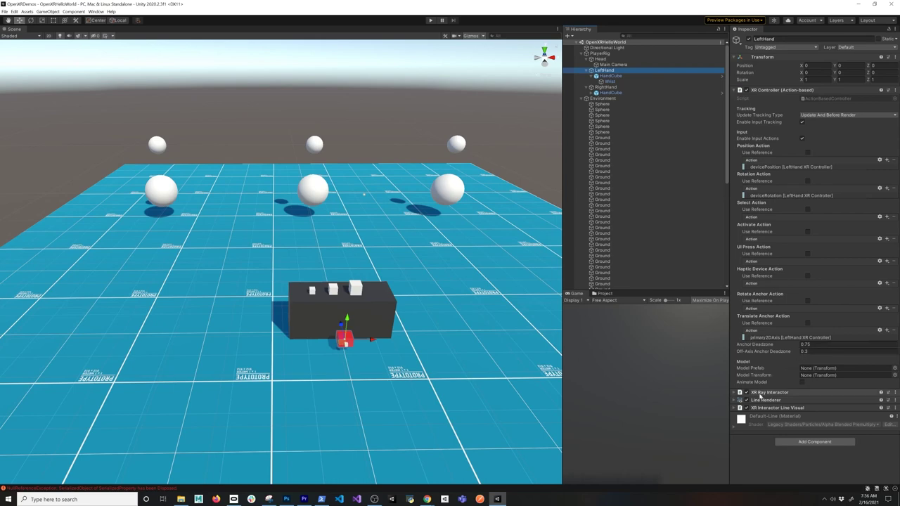
Turn off Force Grab on LeftHand's XR Ray Interactor and check its Translate Speed.
left_click(760, 394)
scroll(762, 295, "down", 5)
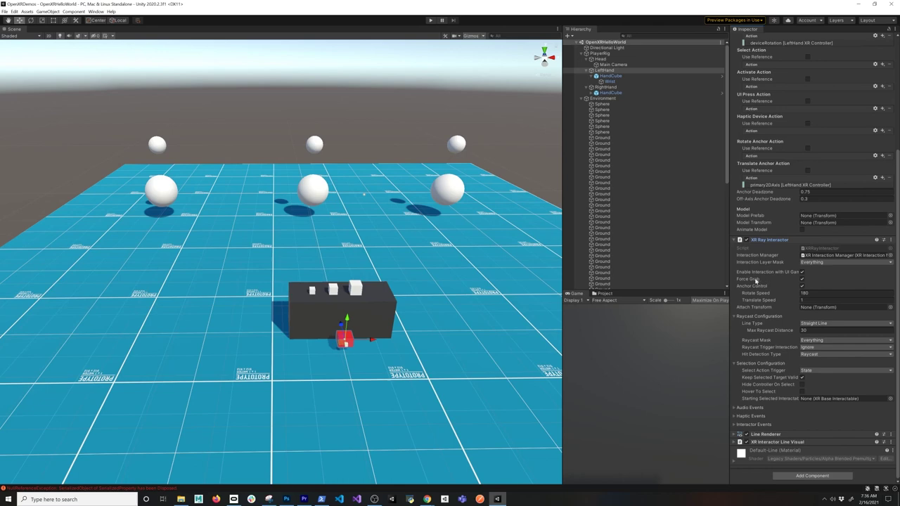
left_click(800, 279)
left_click(812, 300)
left_click(784, 301)
Show RightHand's XR Ray Interactor: a Straight Line ray with 30 max raycast distance.
scroll(803, 284, "up", 5)
left_click(614, 87)
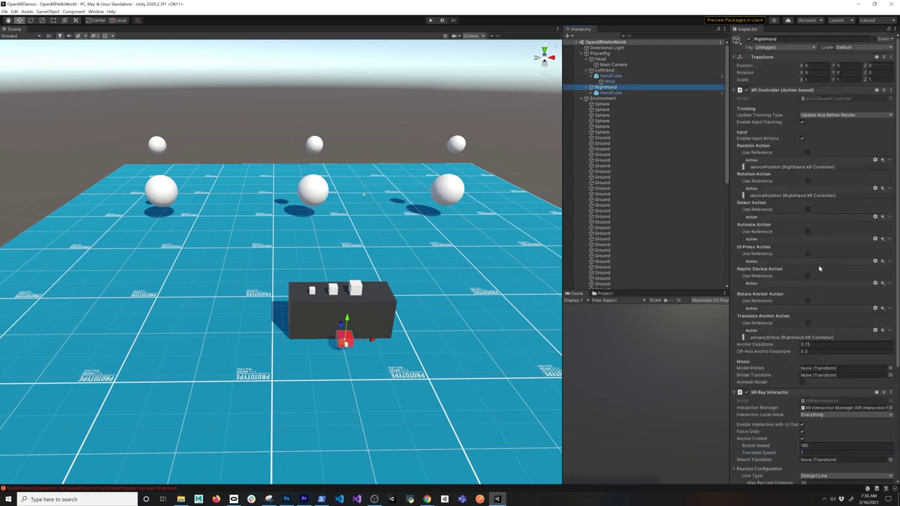
scroll(819, 268, "down", 5)
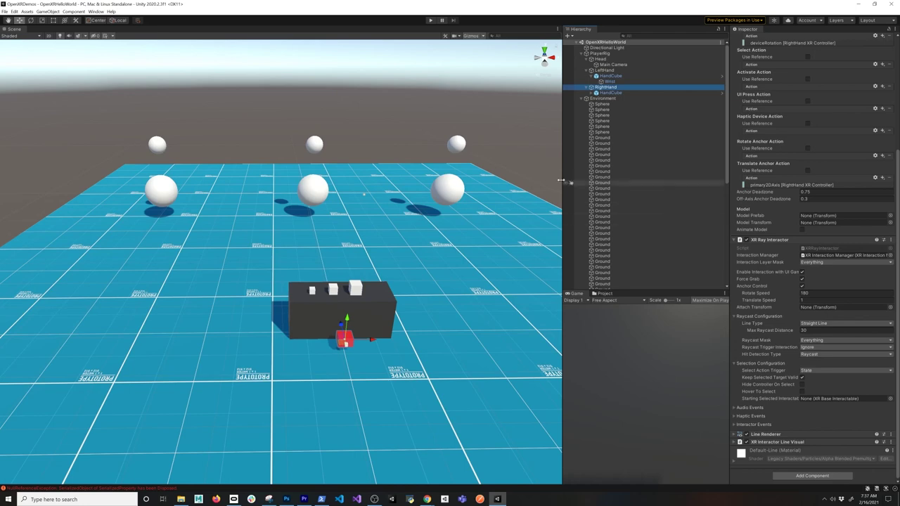
scroll(560, 180, "up", 5)
scroll(598, 155, "down", 3)
scroll(605, 119, "up", 3)
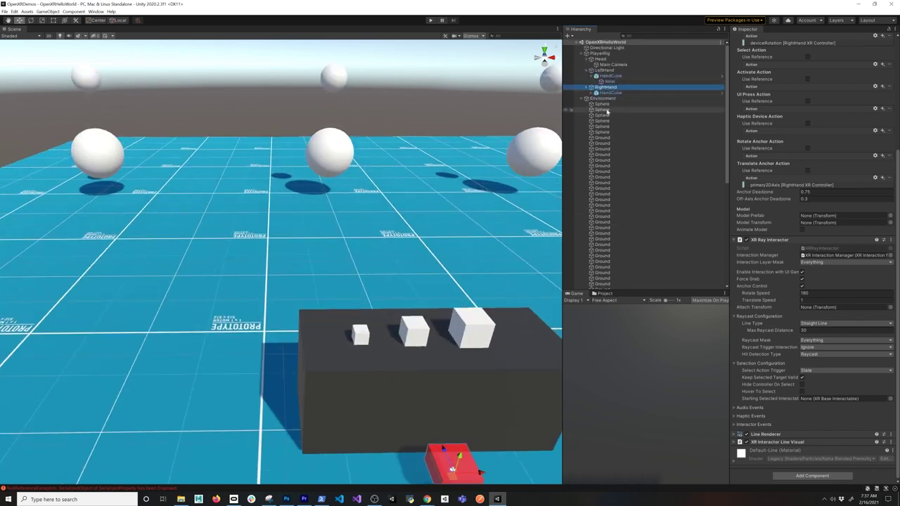
Frame the six spheres in the scene view and select the front-middle sphere.
double_click(601, 104)
left_click(601, 131, "shift")
key("f")
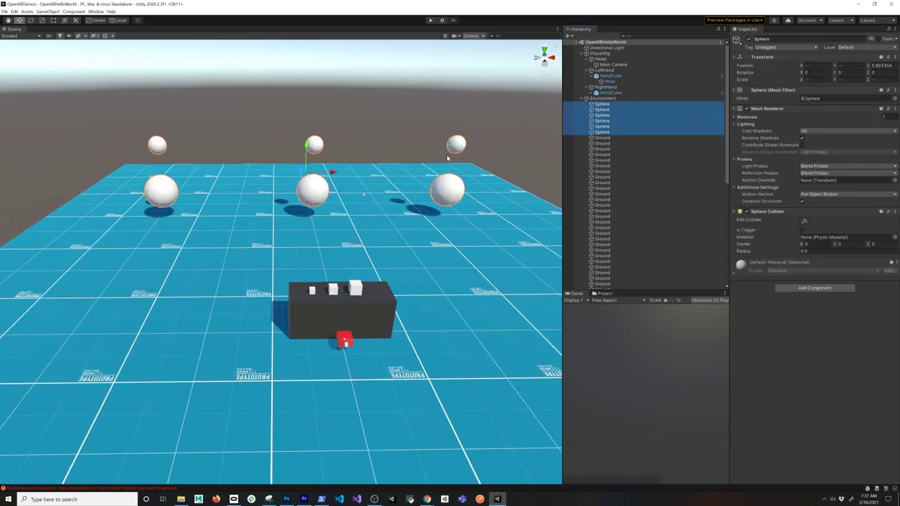
left_click(318, 190)
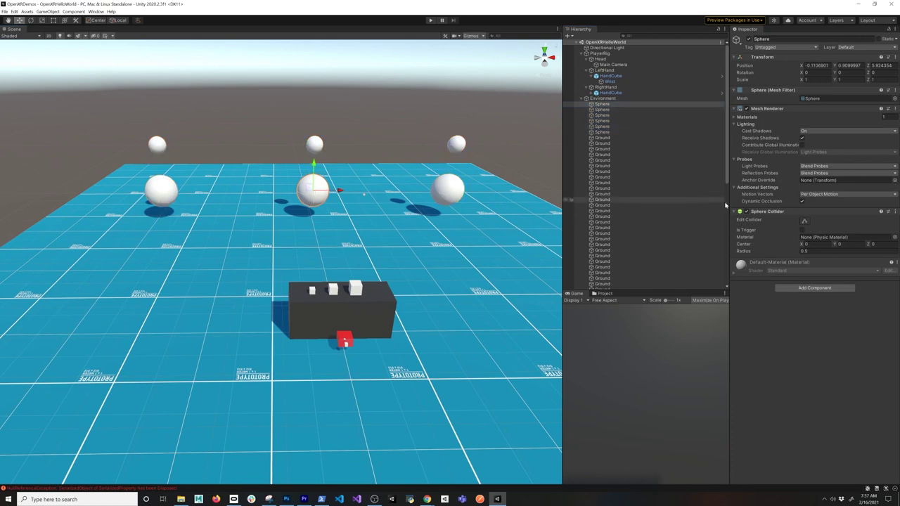
Add XR Grab Interactable to the sphere, enable Smooth Position, and confirm Kinematic Movement Type.
left_click(787, 288)
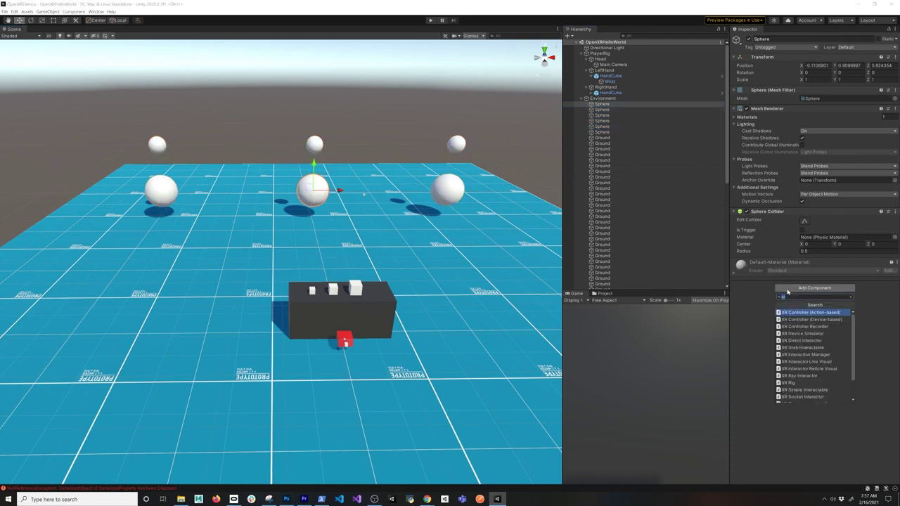
type("grab")
key("Return")
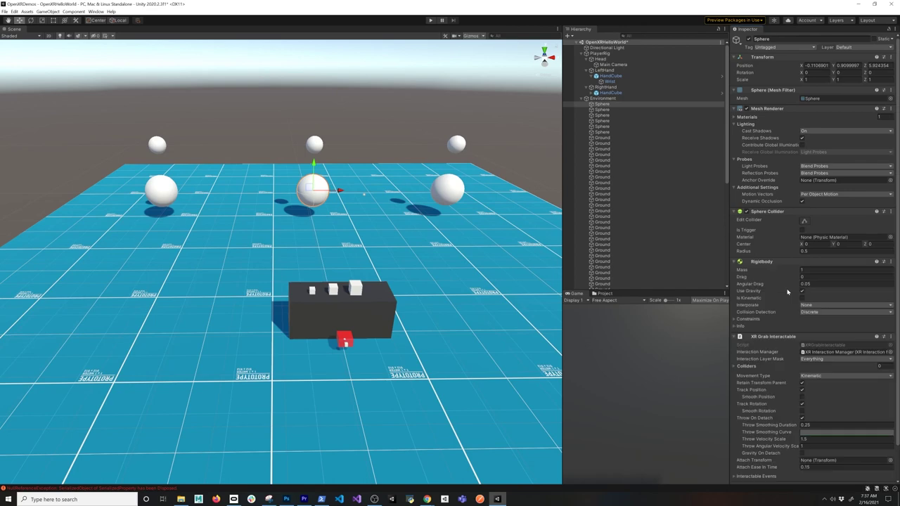
scroll(794, 296, "down", 2)
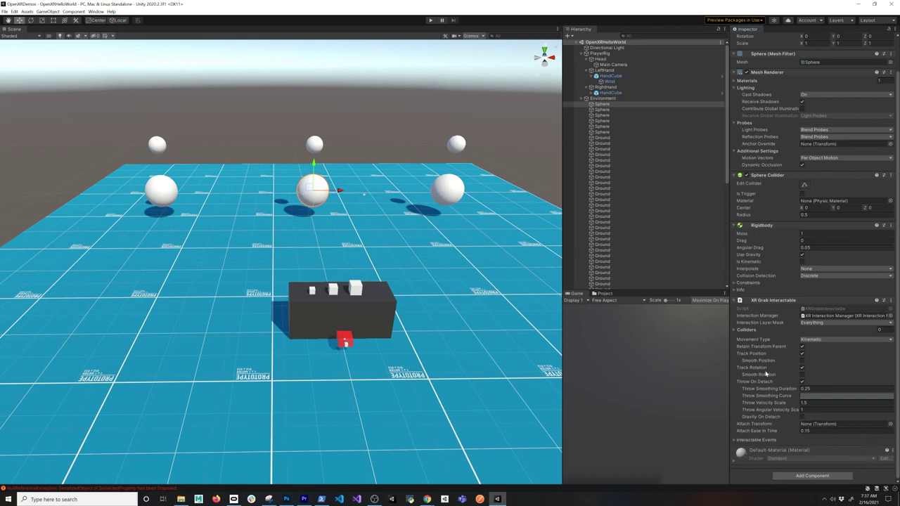
left_click(802, 360)
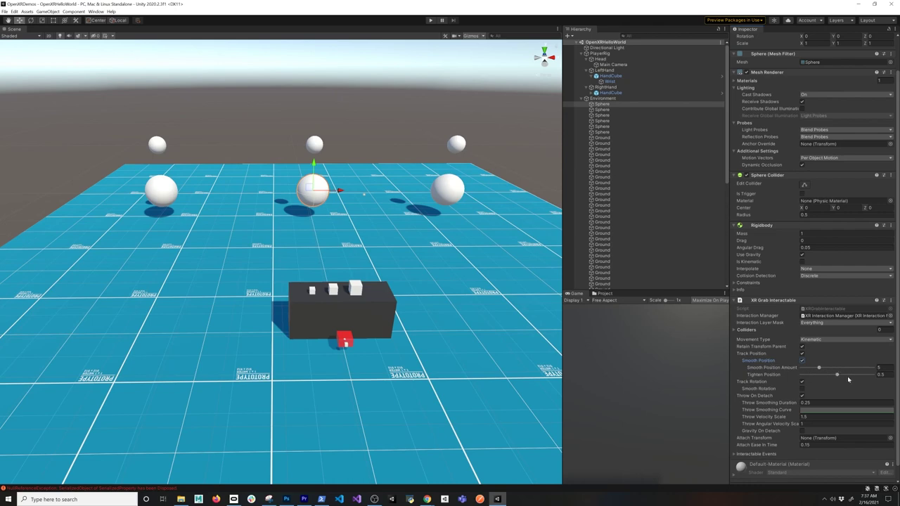
left_click(815, 340)
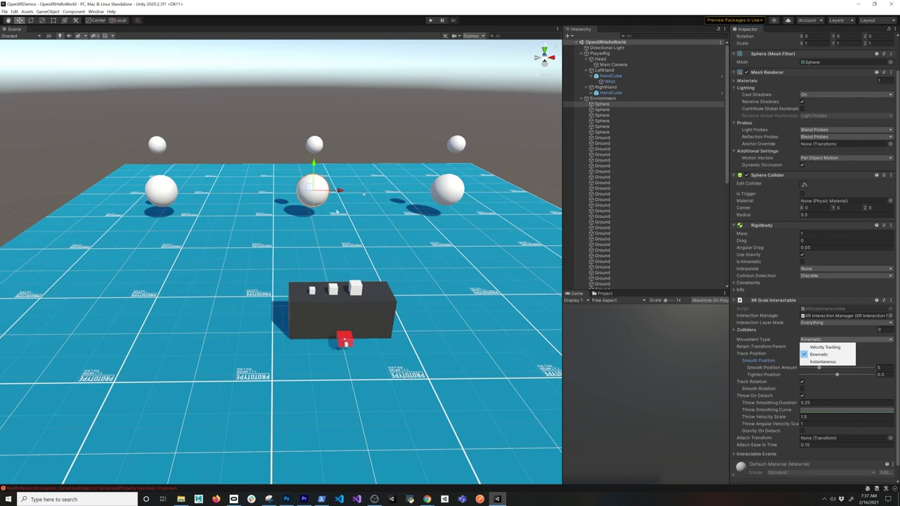
Add XR Grab Interactable to the remaining spheres, then recheck the front-middle sphere.
left_click(602, 109)
key("shift+Down")
key("shift+Down")
key("shift+Down")
key("shift+Down")
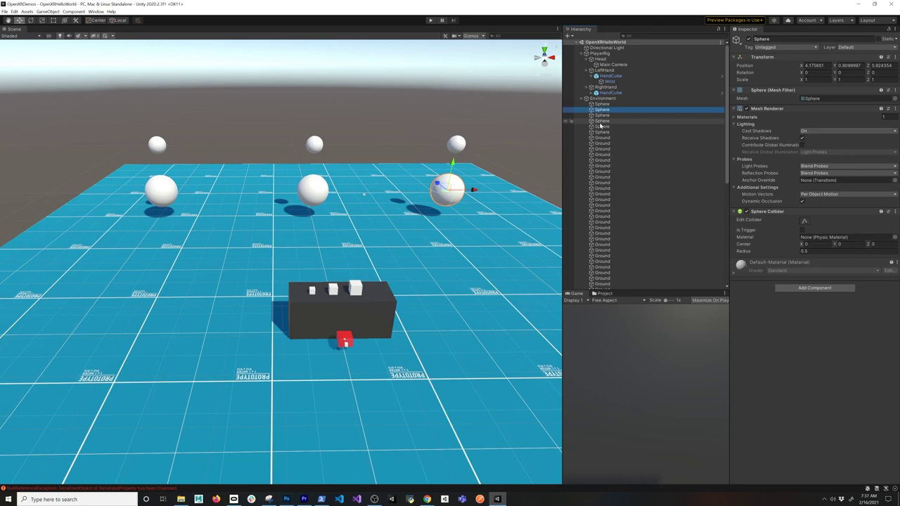
left_click(801, 288)
left_click(794, 319)
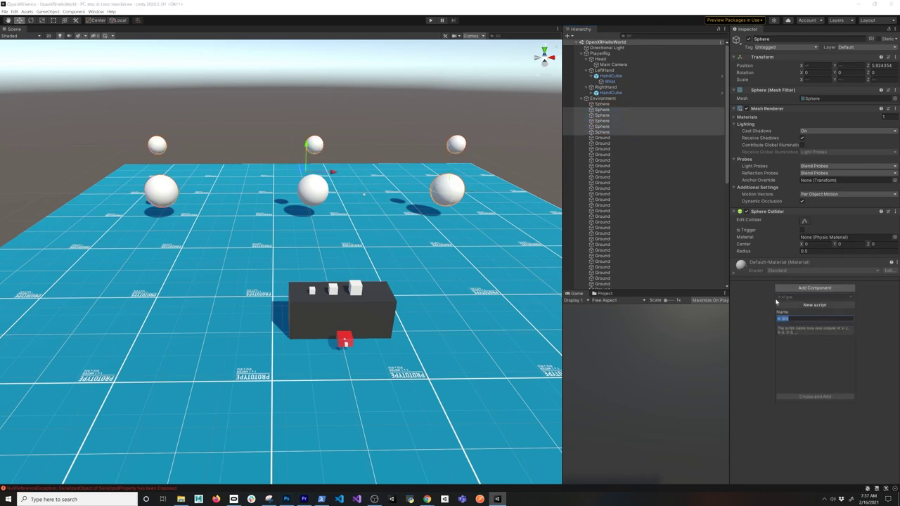
left_click(779, 305)
left_click(790, 313)
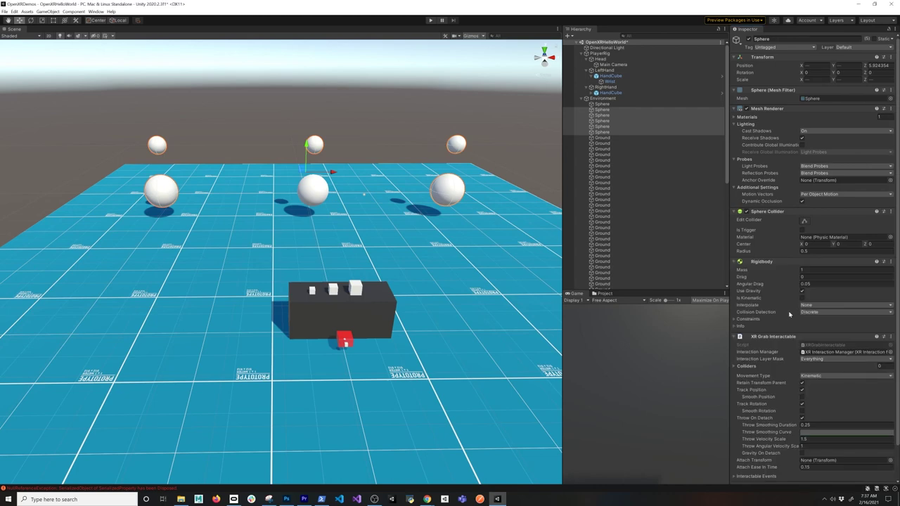
scroll(789, 315, "down", 2)
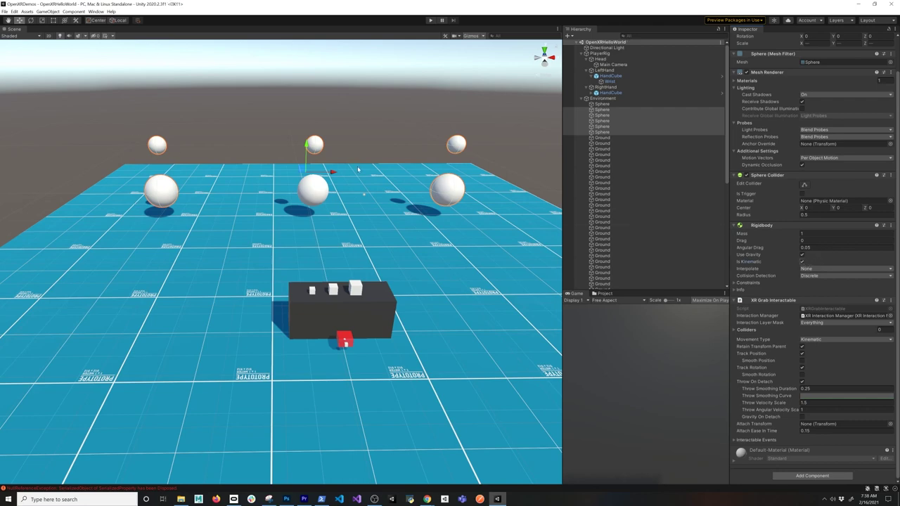
left_click(322, 194)
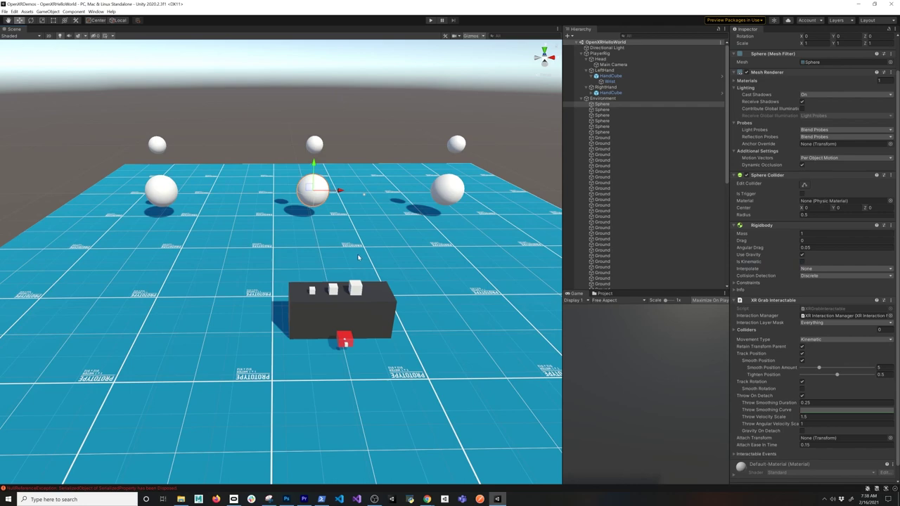
scroll(358, 257, "up", 3)
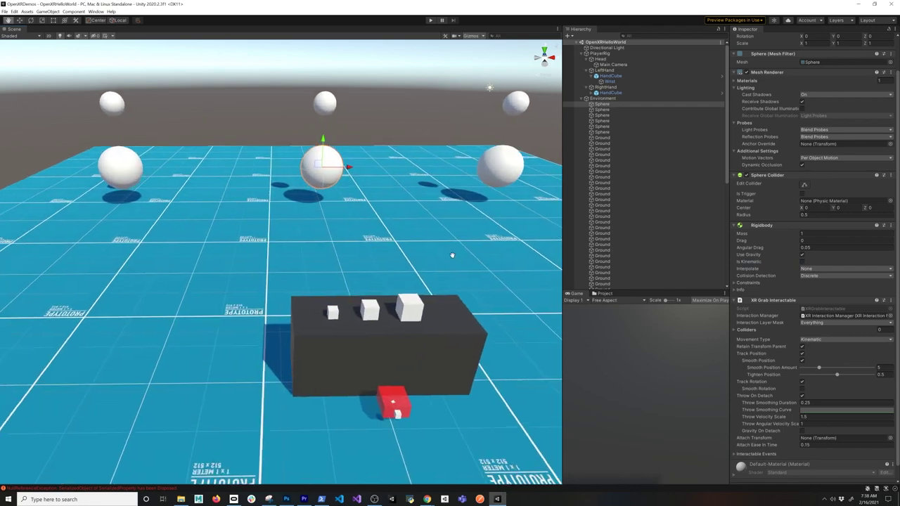
scroll(438, 258, "up", 5)
Select the small, middle and large table cubes and review their Track Rotation setting, leaving it on.
left_click(224, 316)
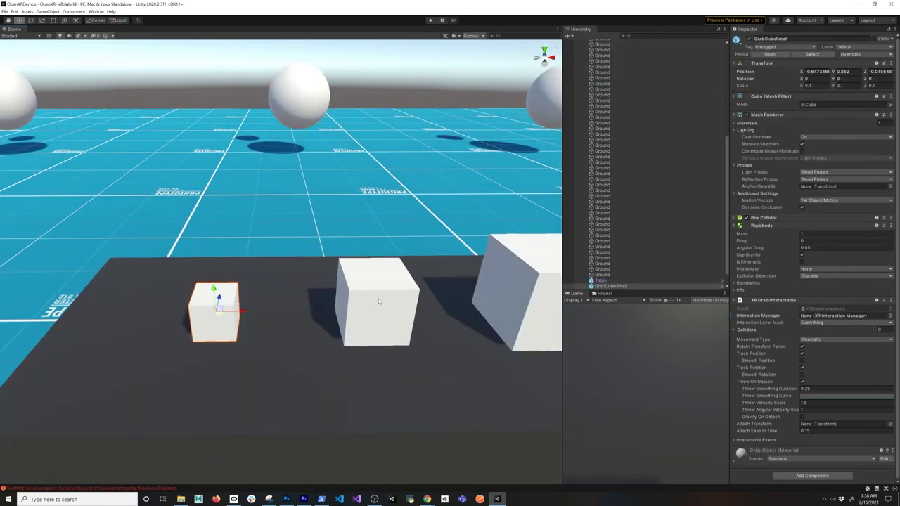
left_click(378, 301, "shift")
left_click(516, 302, "shift")
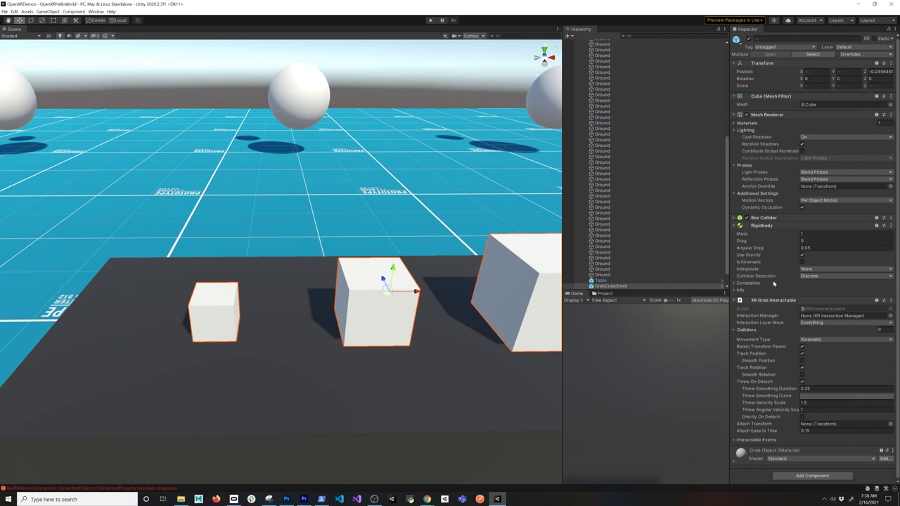
left_click(801, 369)
left_click(802, 368)
left_click(802, 368)
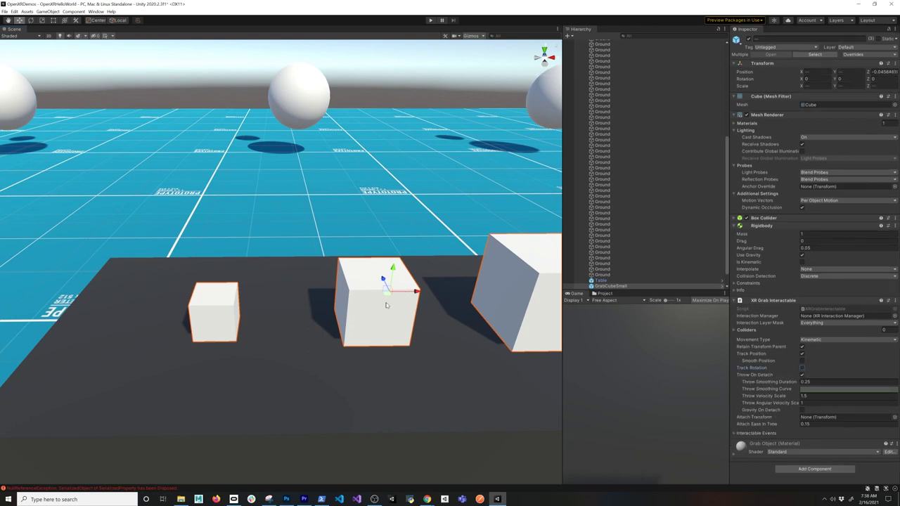
left_click(802, 368)
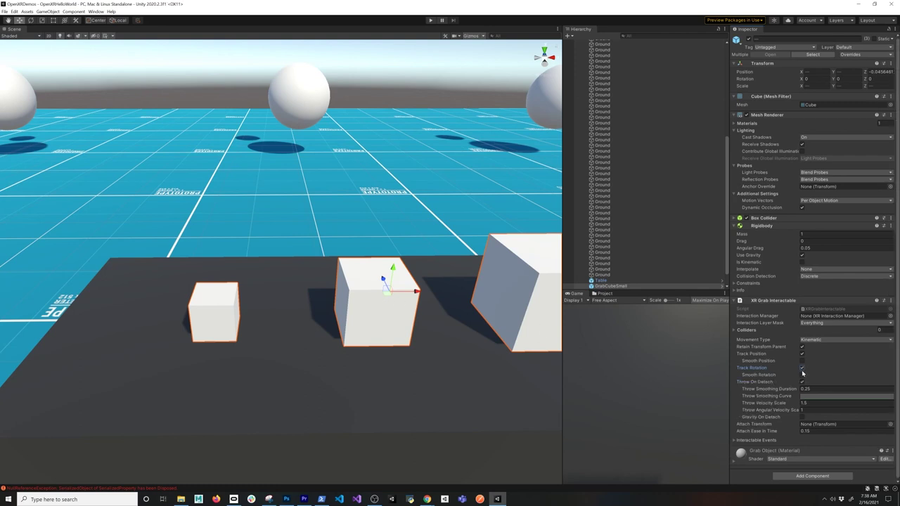
scroll(639, 176, "up", 10)
left_click(592, 98)
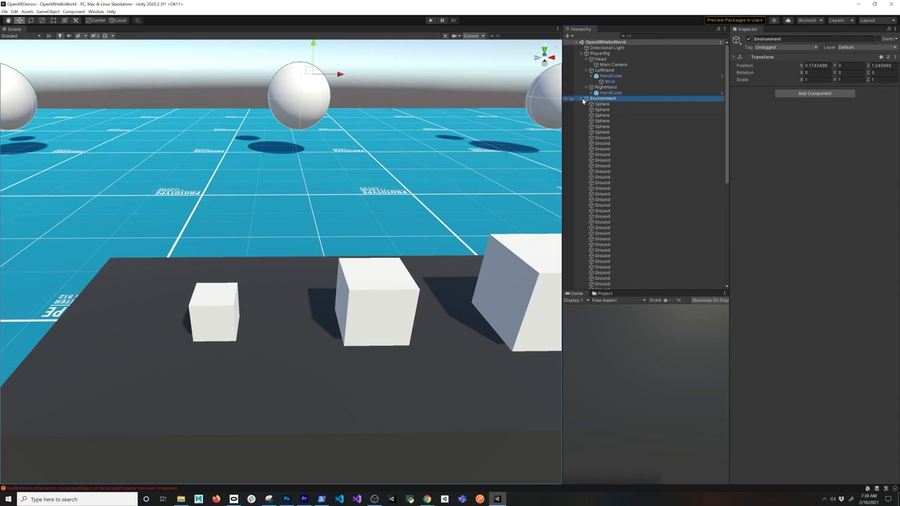
Collapse and frame the Environment, play-test the rays, then select LeftHand.
left_click(583, 99)
key("f")
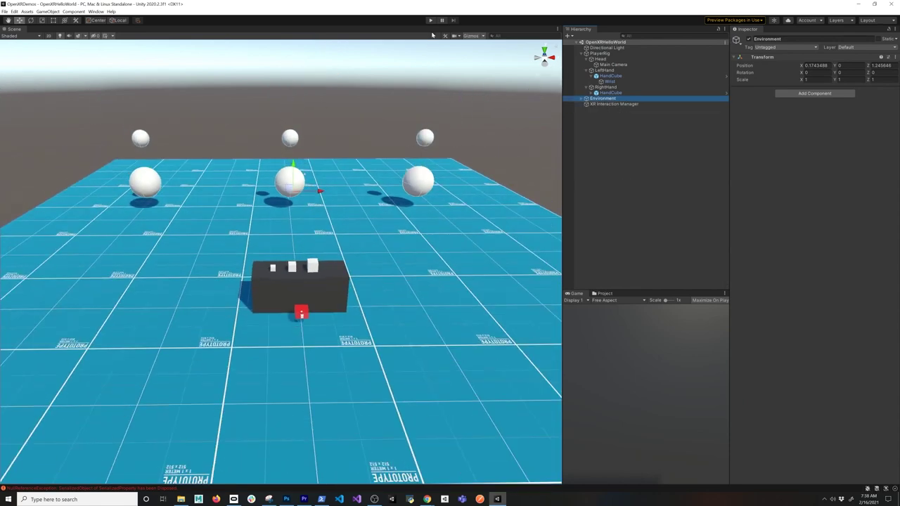
left_click(431, 20)
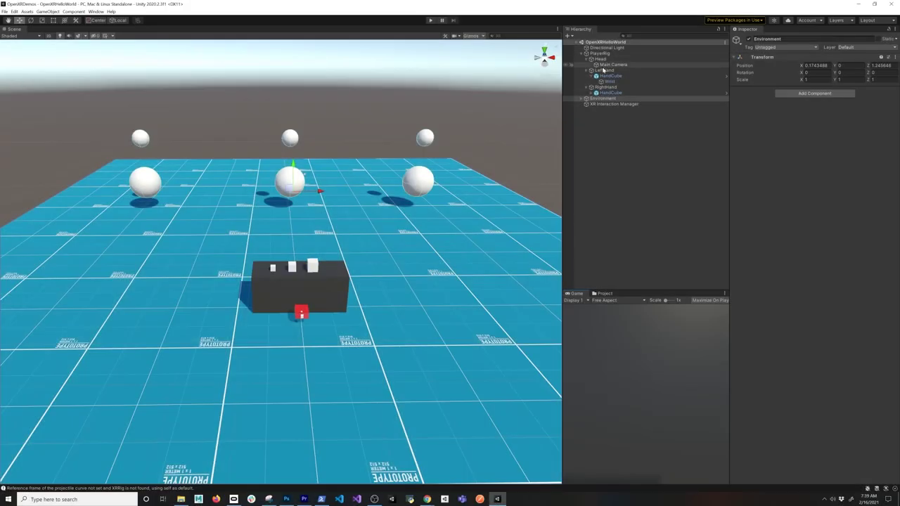
left_click(603, 70)
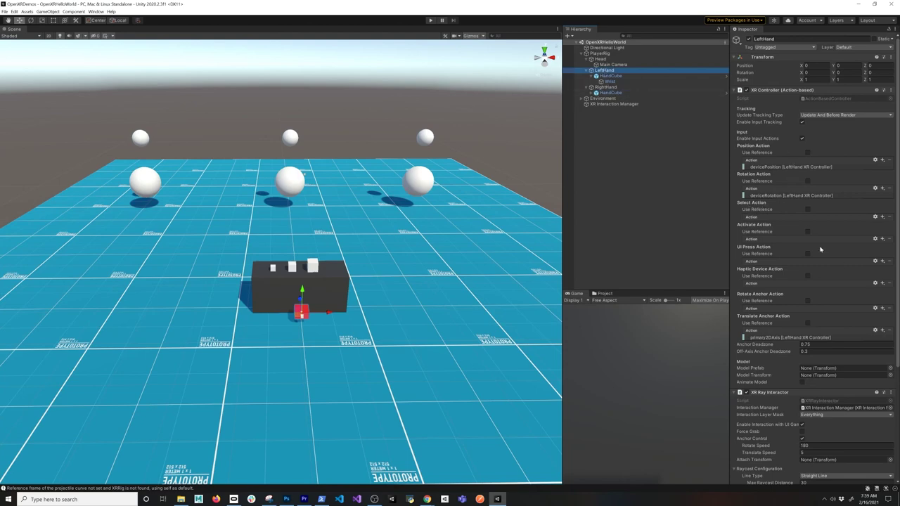
Bind LeftHand's Select Action to the LeftHand XR Controller's triggerPressed.
left_click(885, 217)
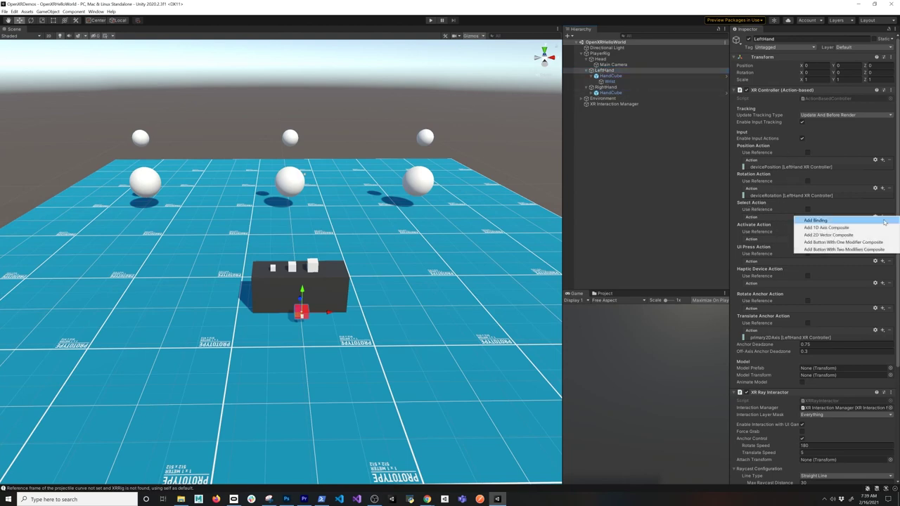
left_click(880, 222)
left_click(776, 225)
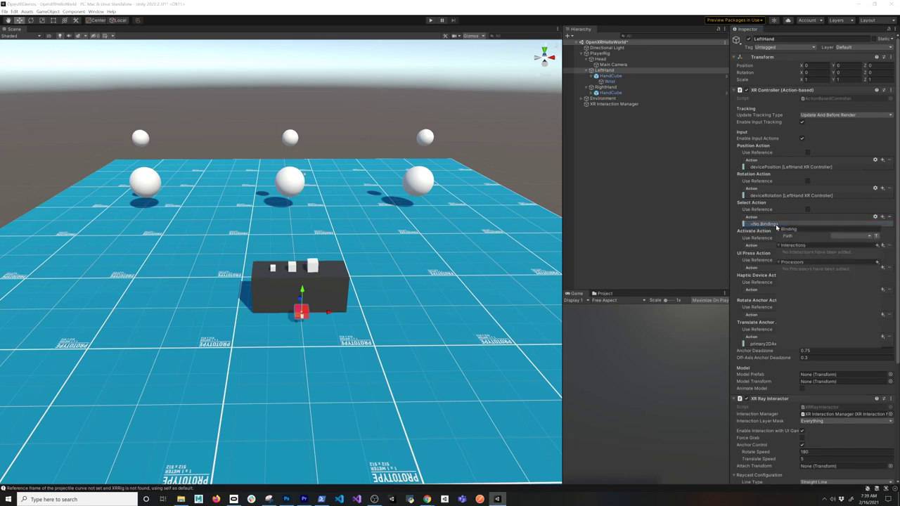
left_click(840, 238)
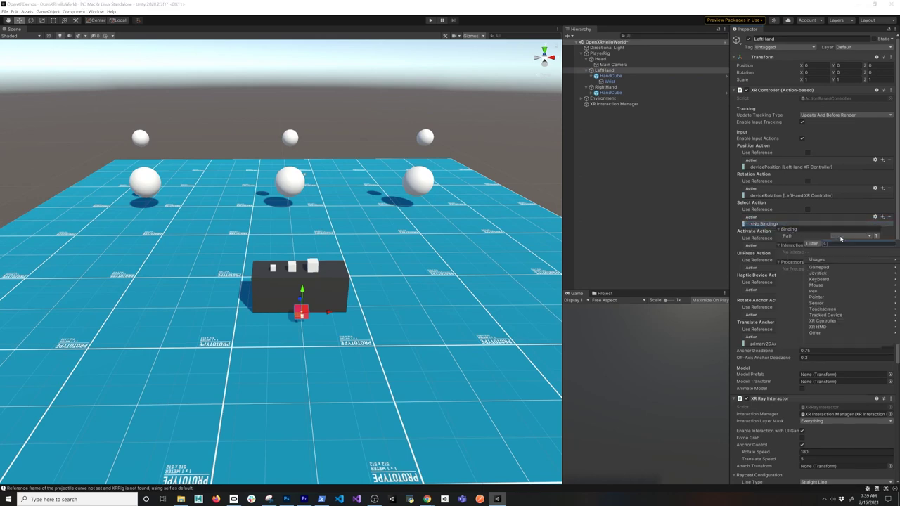
left_click(822, 321)
left_click(830, 260)
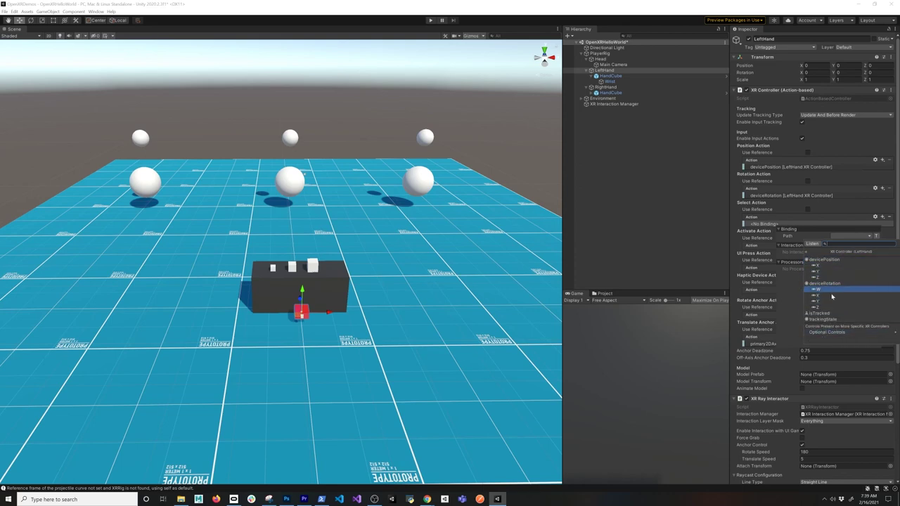
left_click(826, 332)
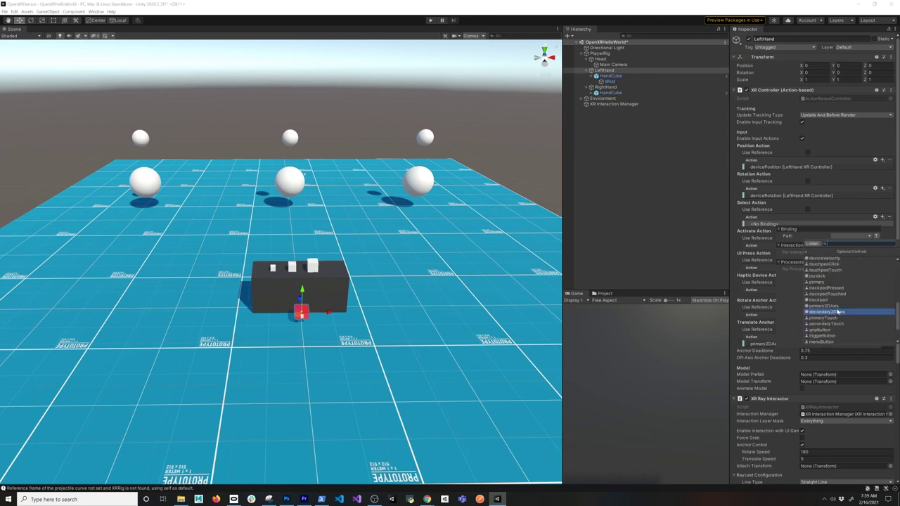
scroll(837, 311, "down", 5)
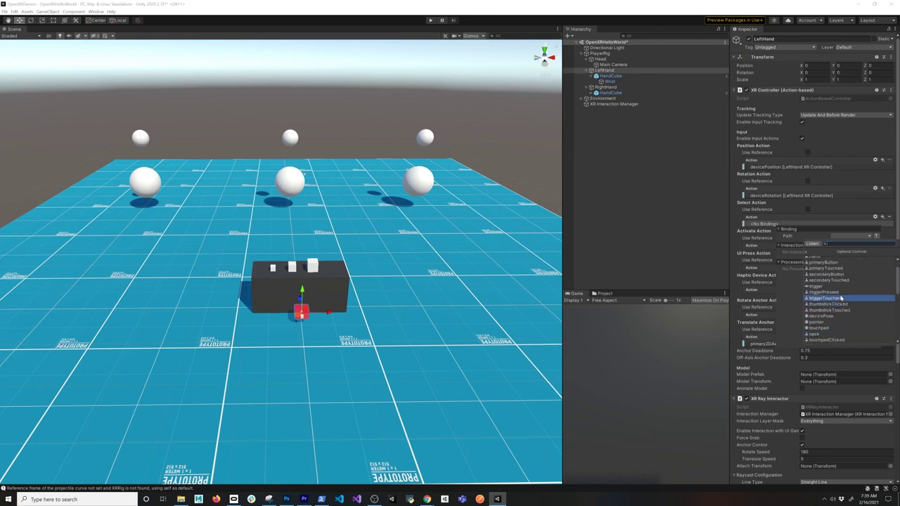
left_click(840, 292)
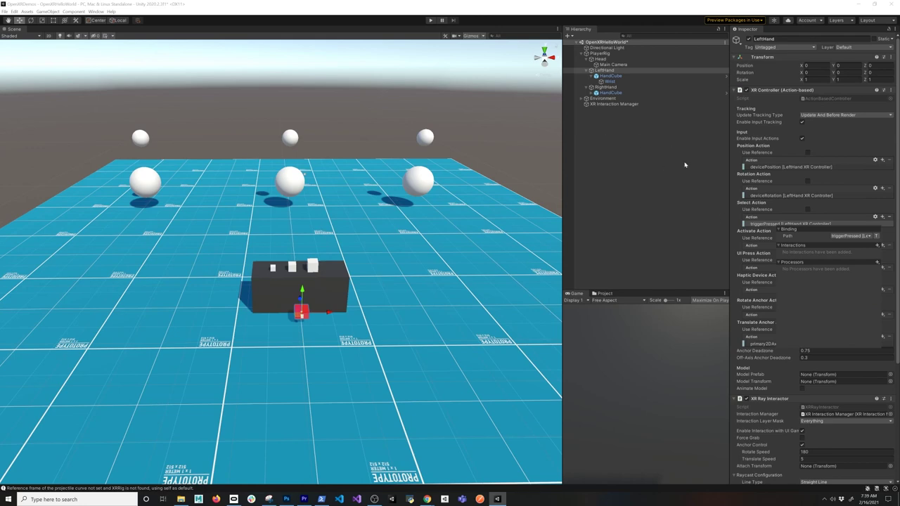
Bind RightHand's Select Action to the RightHand XR Controller's triggerPressed.
left_click(605, 87)
left_click(882, 217)
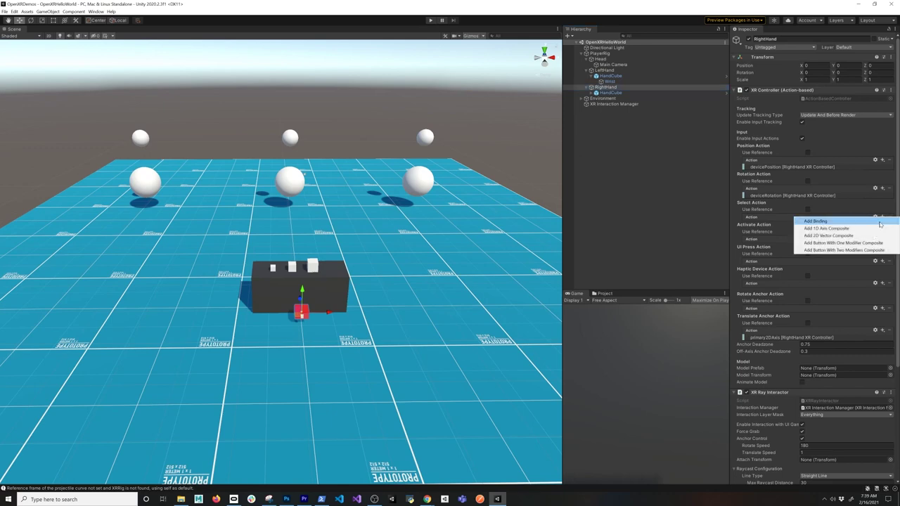
left_click(815, 221)
left_click(767, 224)
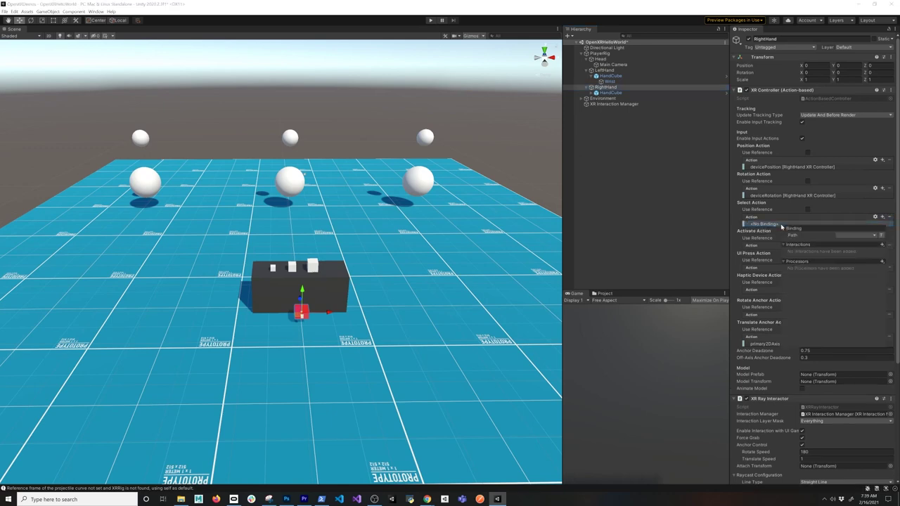
left_click(836, 235)
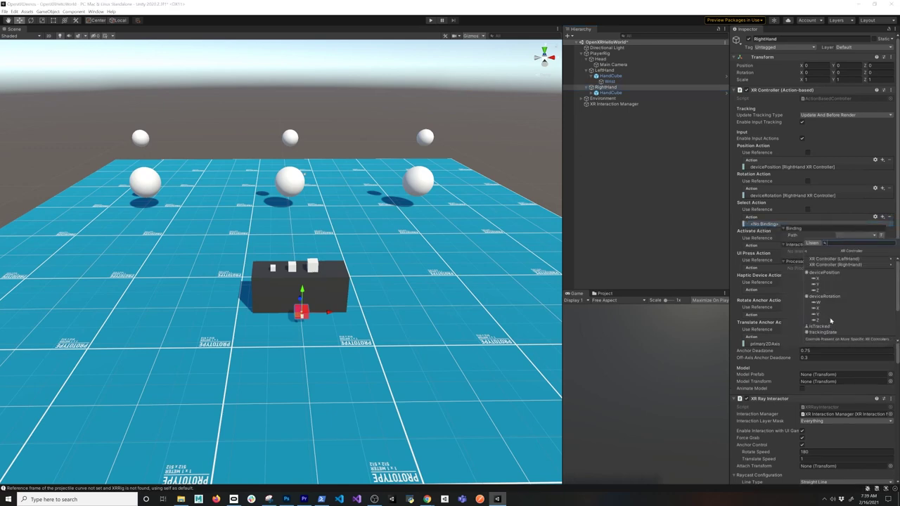
left_click(836, 264)
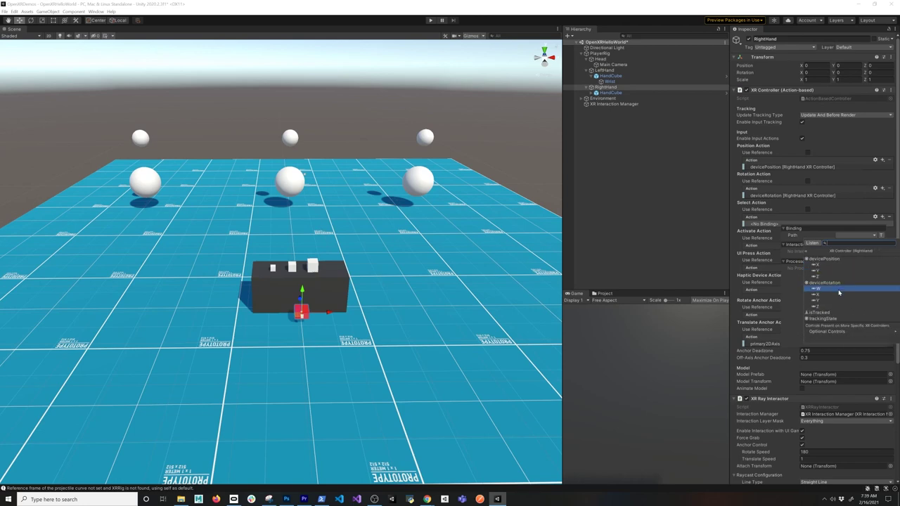
left_click(828, 331)
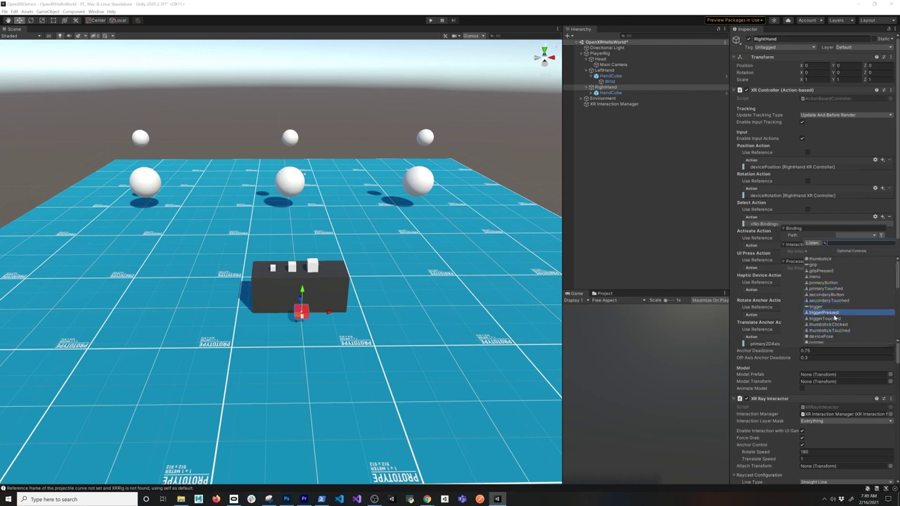
left_click(835, 314)
left_click(679, 213)
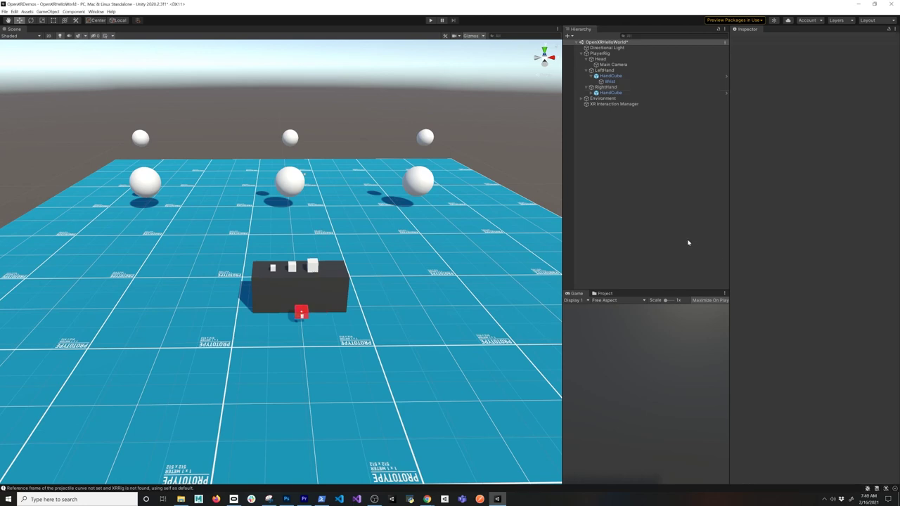
left_click(675, 87)
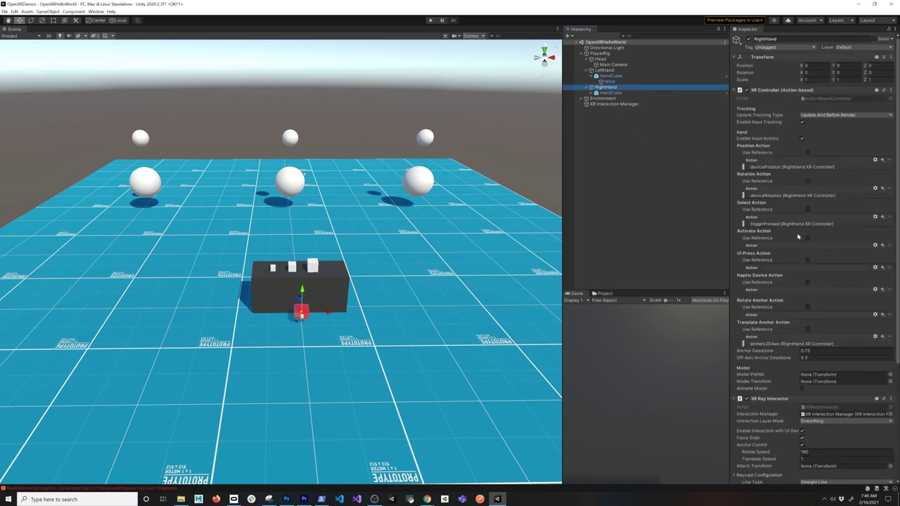
Enter Play mode to test picking up a cube with the trigger.
left_click(430, 20)
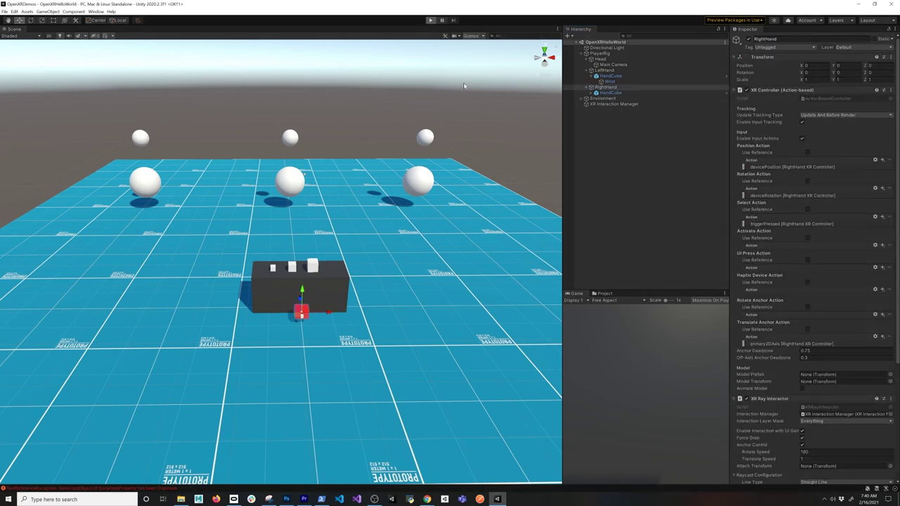